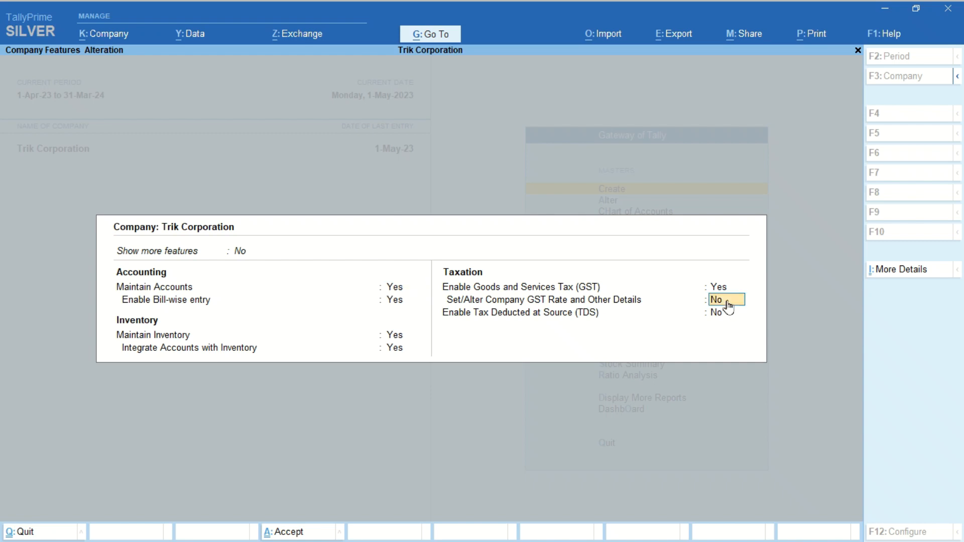
Step: In the company's GST rate and other details, enable showing GST advances for adjustments in transactions
key(Return)
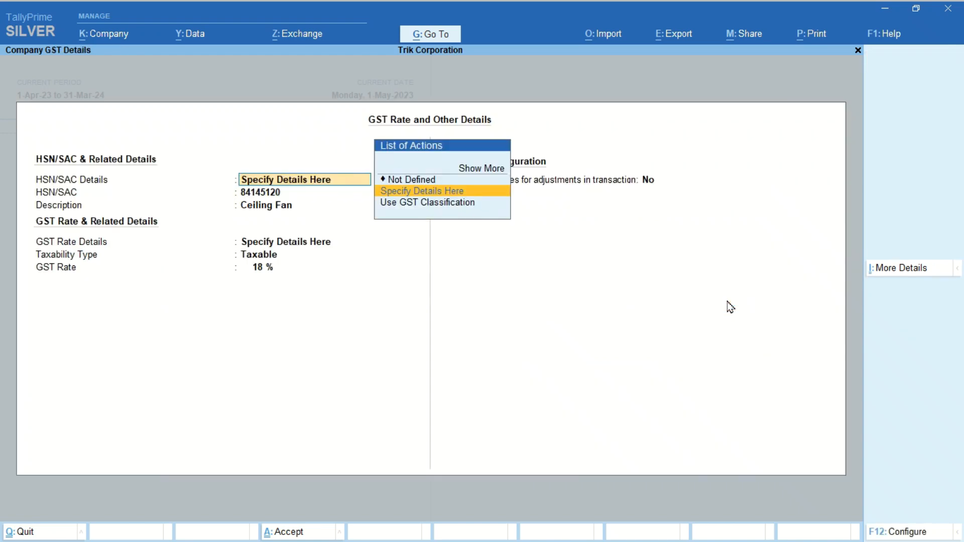
key(Return)
key(Return)
key(Return)
key(Return)
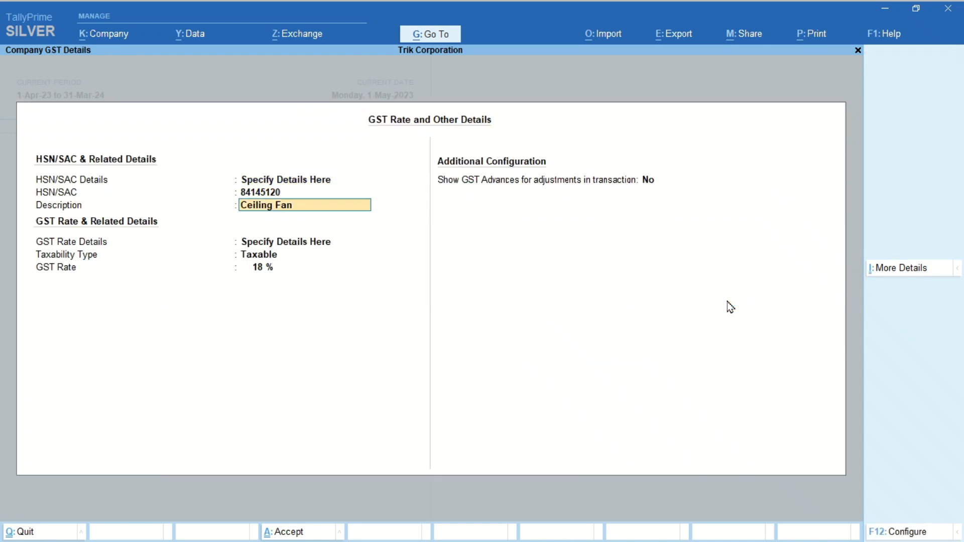
key(Return)
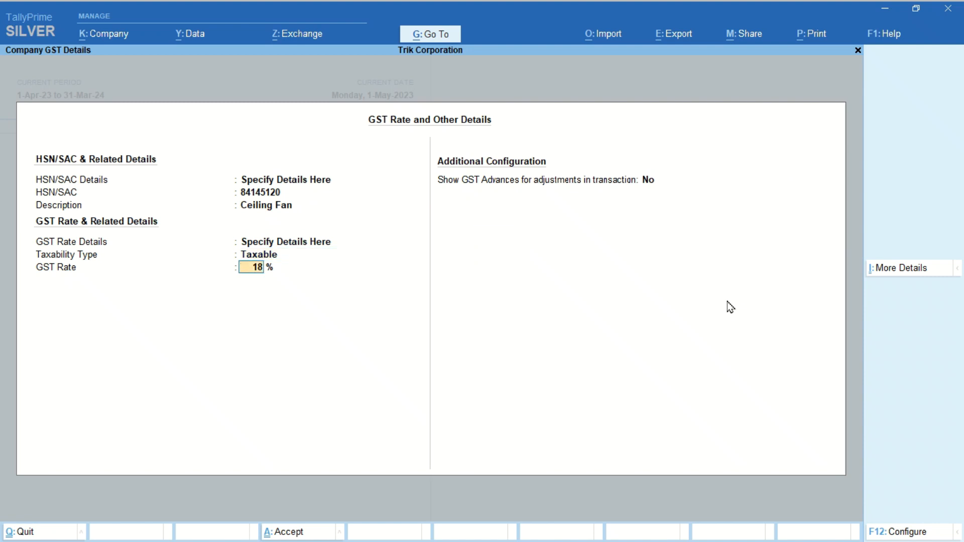
key(Return)
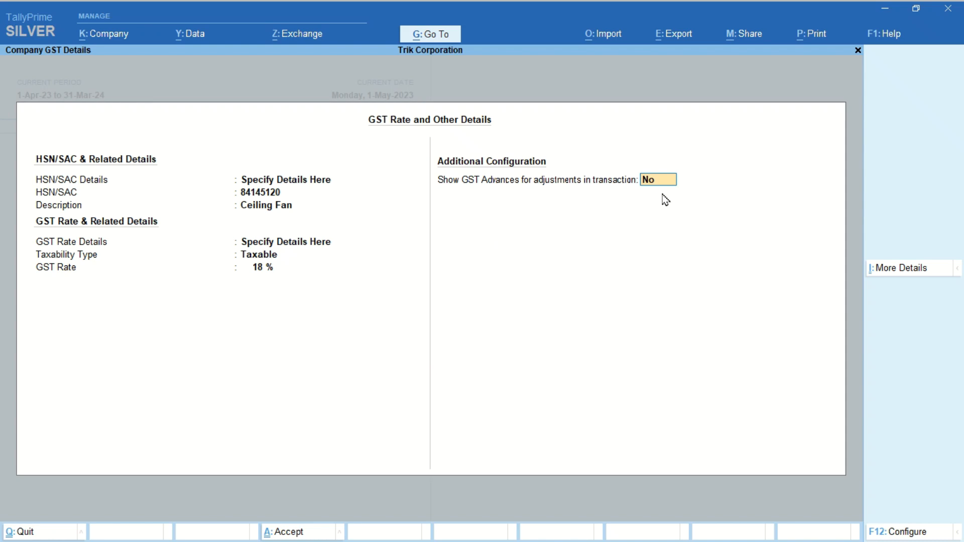
text(y)
key(Return)
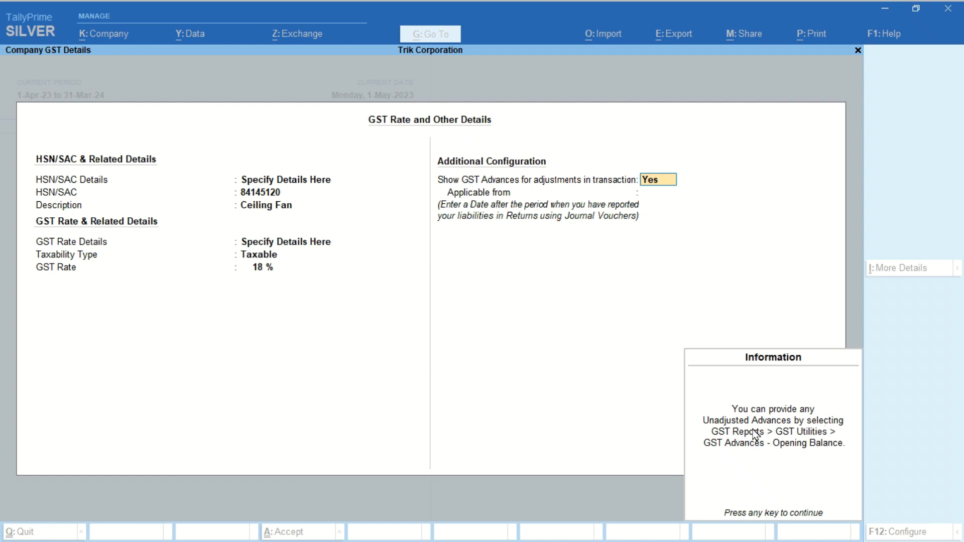
key(Return)
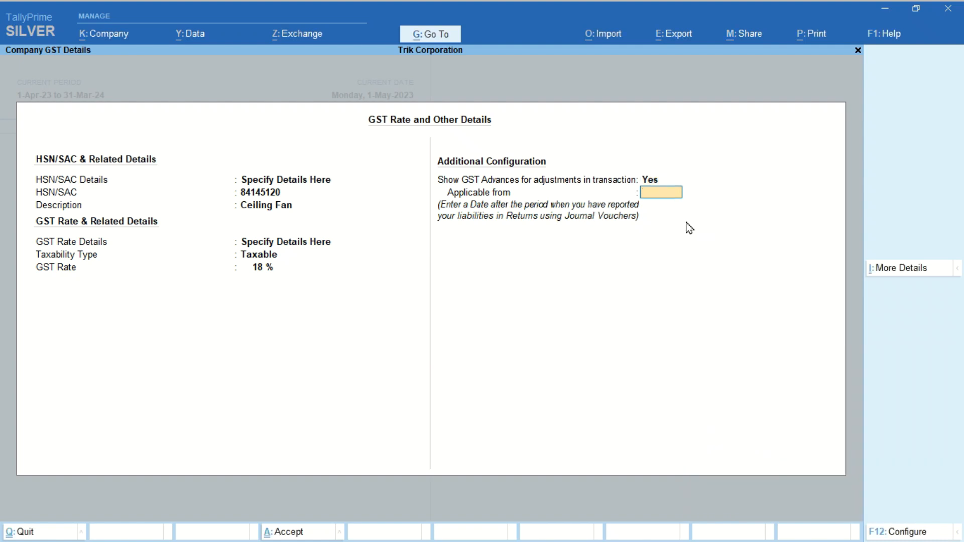
Step: Make the GST advances setting applicable from 1-Apr and accept the company features, updating the GST status of vouchers
text(1-apr)
key(Return)
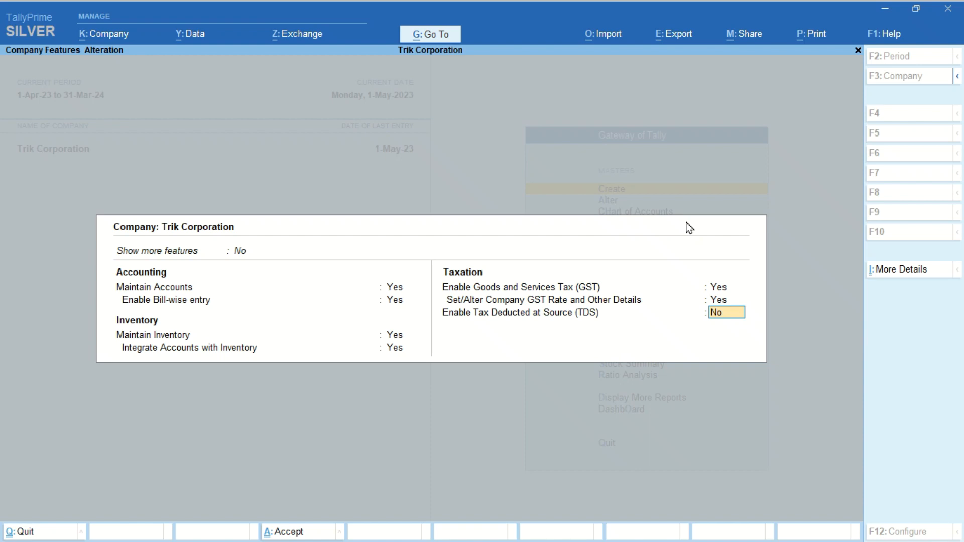
key(Return)
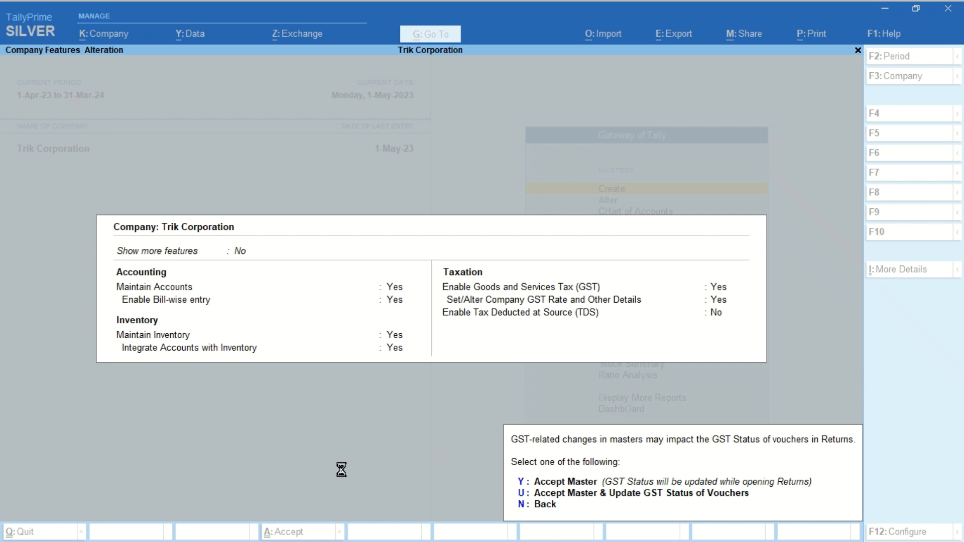
key(u)
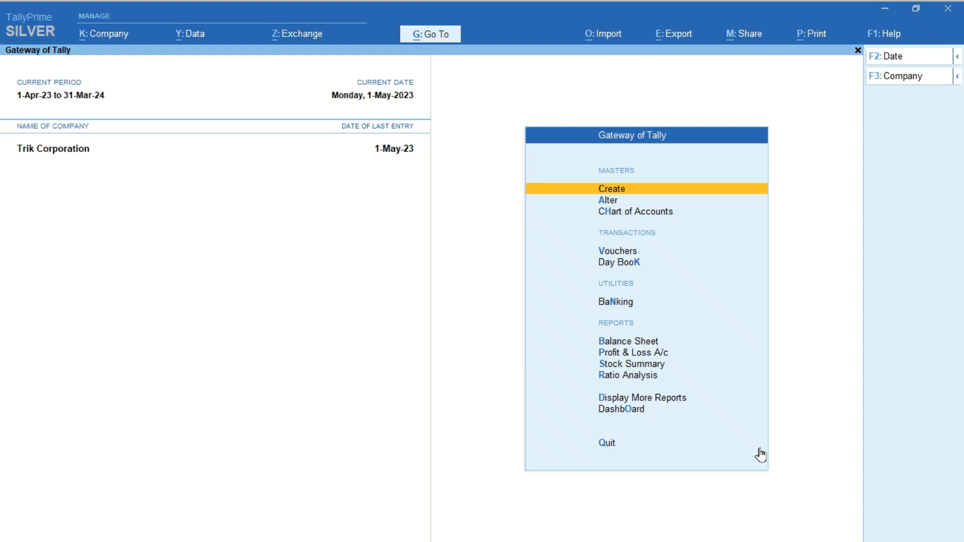
Step: Start a new Receipt voucher and set its date to 2-Apr-23
key(Down)
key(Down)
key(Down)
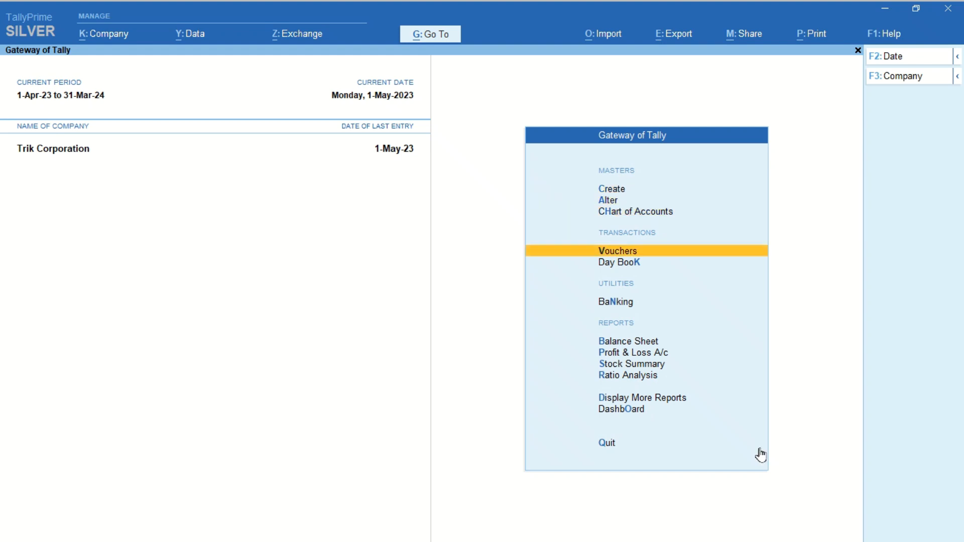
key(Return)
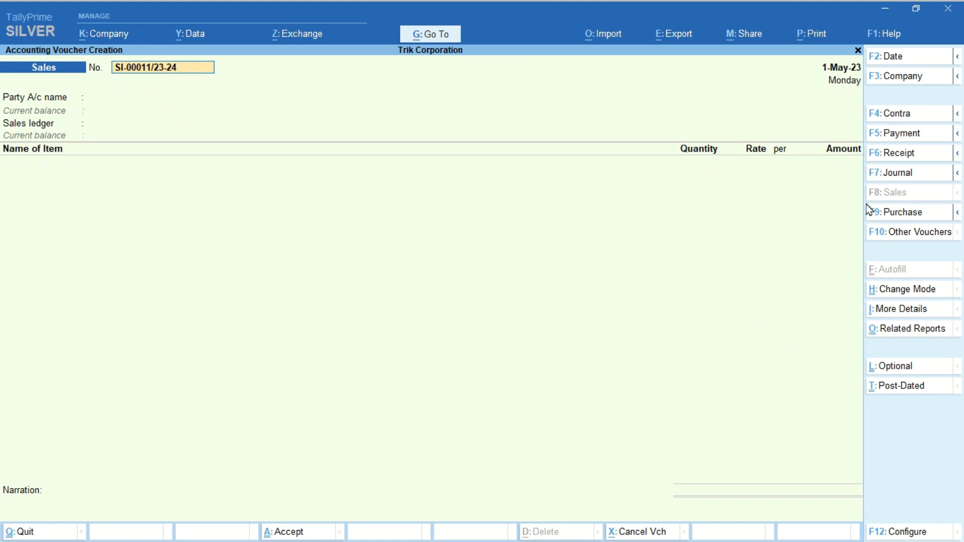
click(891, 156)
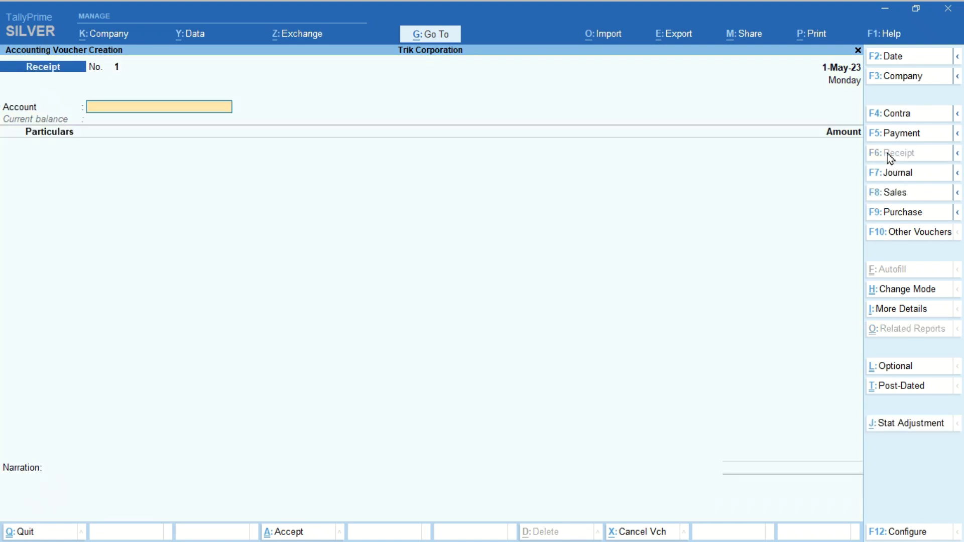
click(830, 79)
text(2 apr)
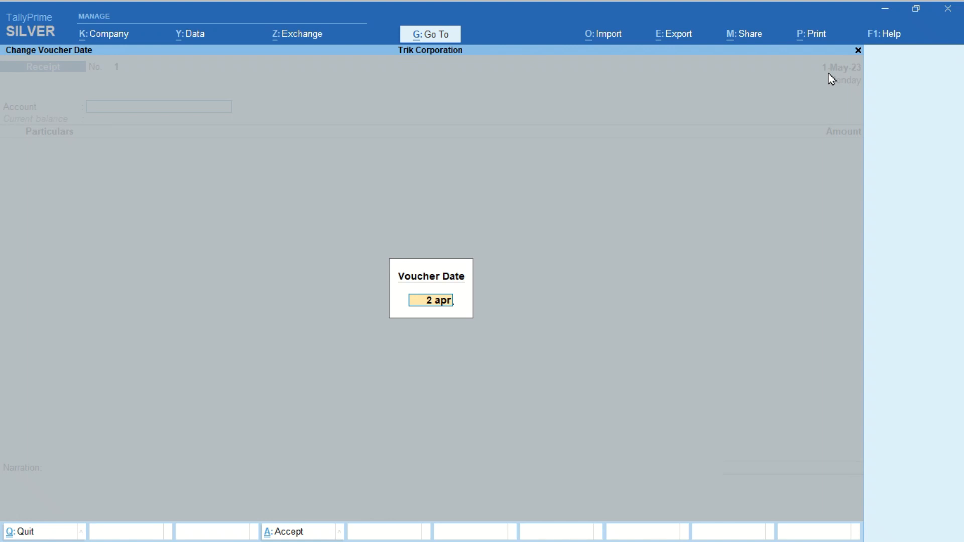
key(Return)
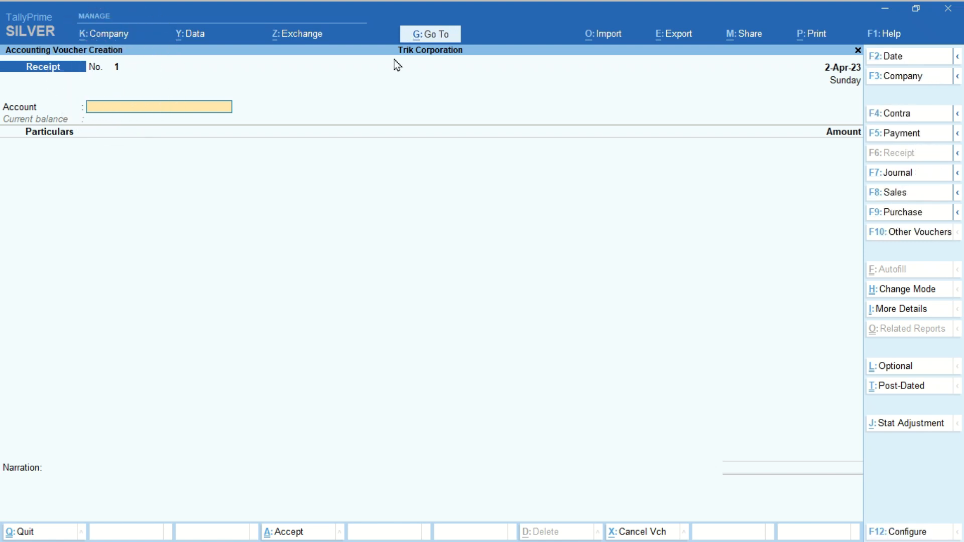
Step: Open the Receipt voucher type for alteration
click(431, 35)
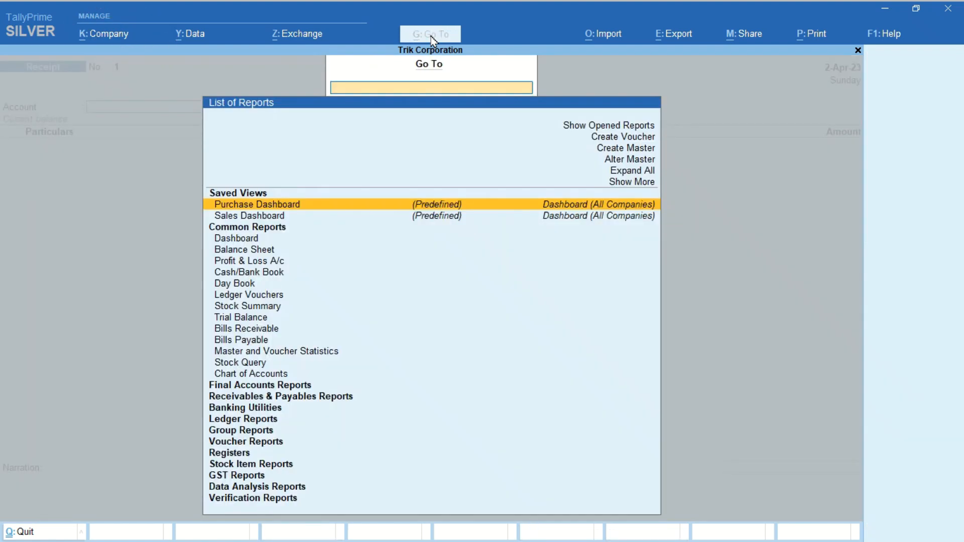
key(Up)
key(Up)
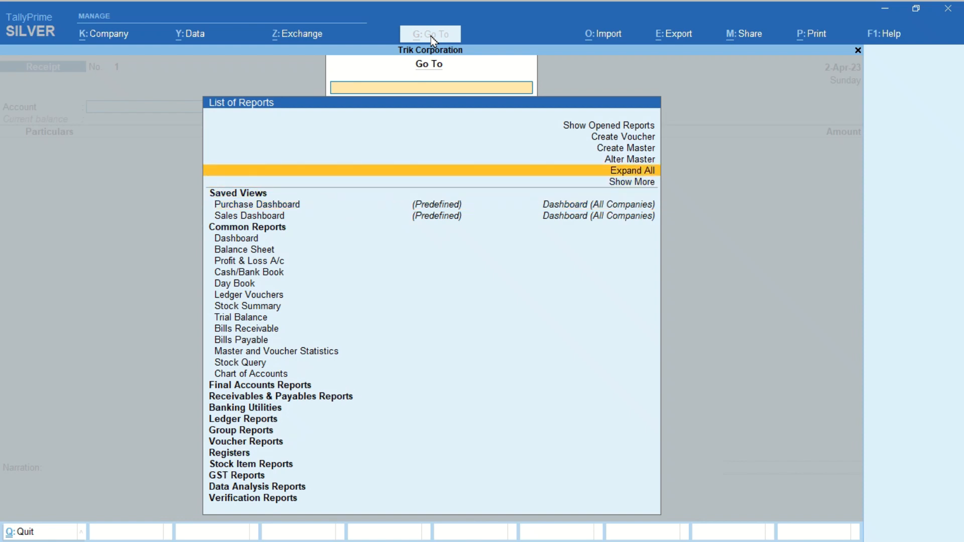
key(Up)
key(Return)
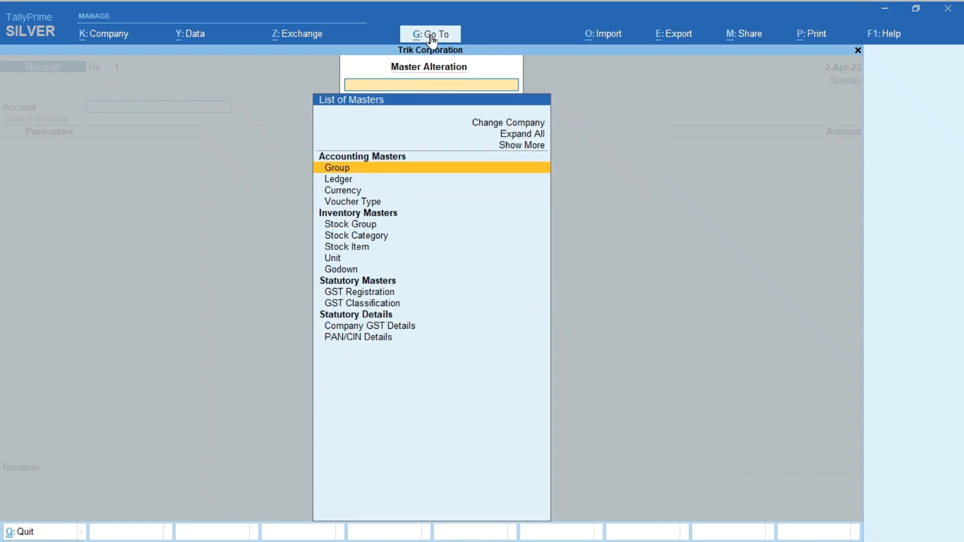
text(Vo)
key(Return)
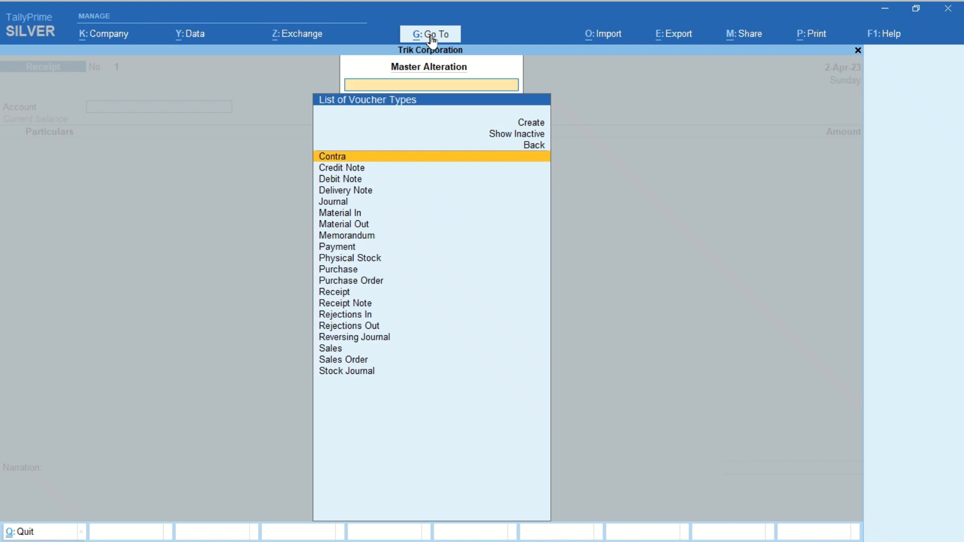
text(Rec)
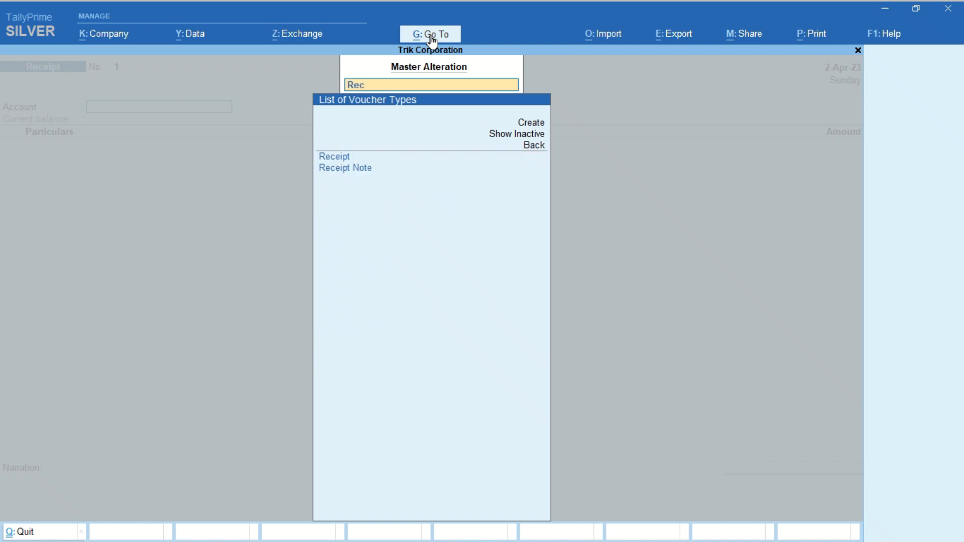
key(Return)
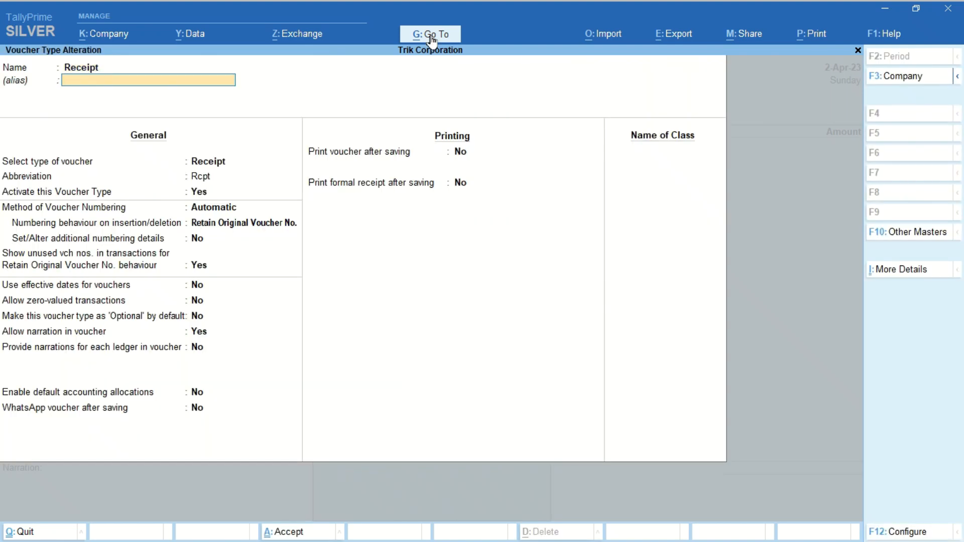
Step: Set the Receipt voucher numbering method to Automatic (Manual Override) and prevent duplicate voucher numbers
key(Return)
key(Return)
key(Return)
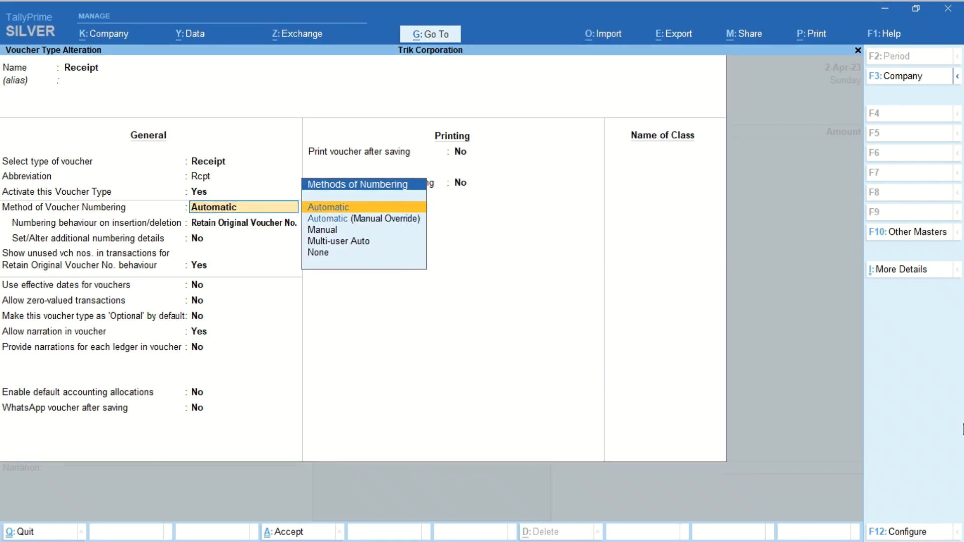
key(Down)
key(Return)
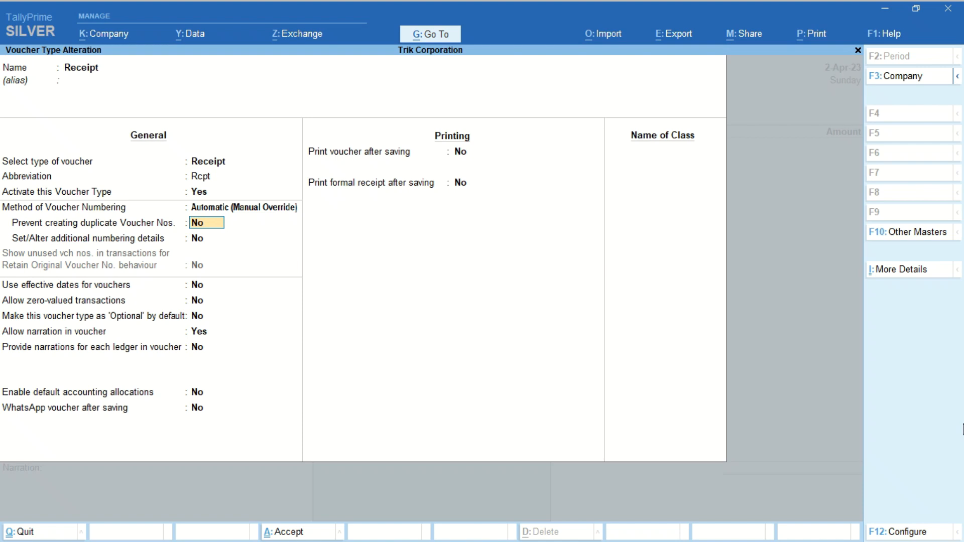
text(y)
key(Return)
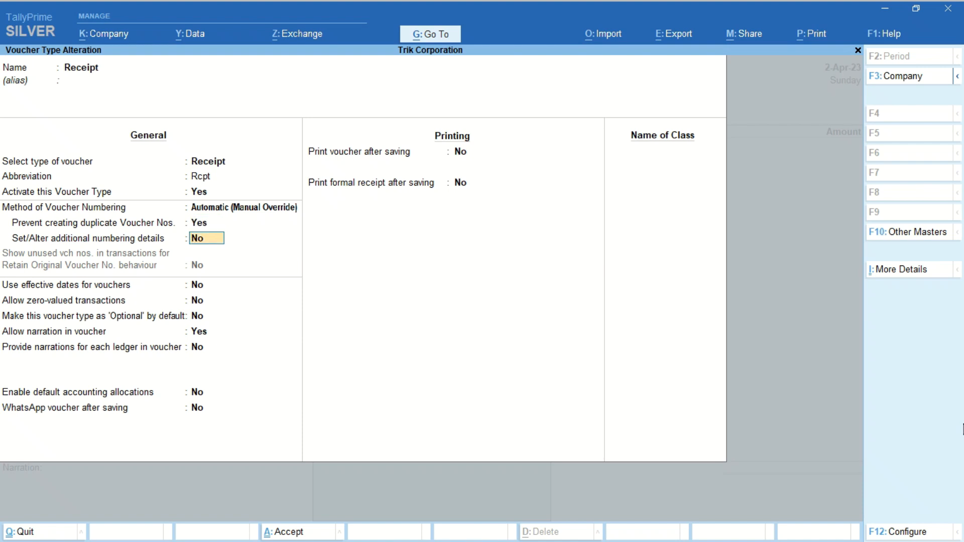
Step: Enable additional numbering details for Receipt vouchers, with a numerical width of 5 prefilled with zeros
text(y)
key(Return)
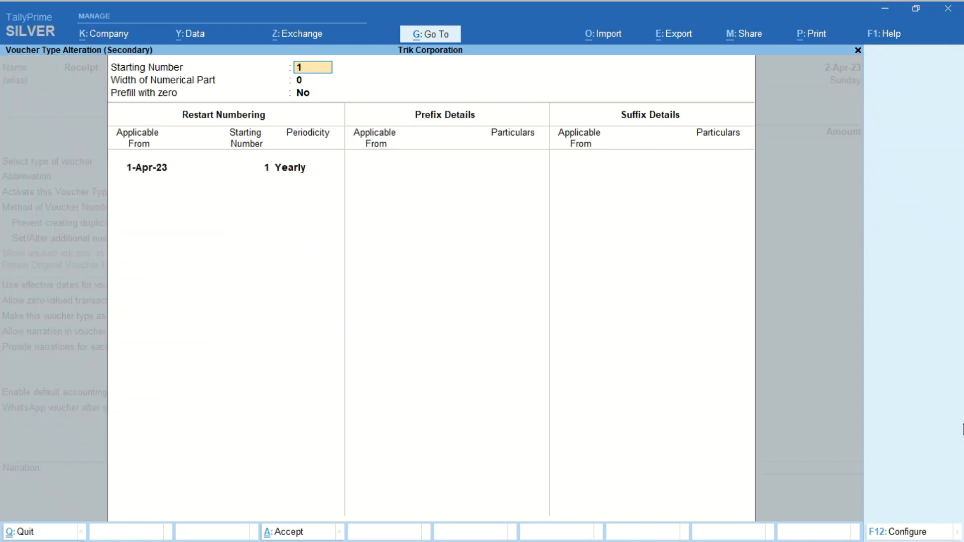
key(Return)
key(Return)
key(BackSpace)
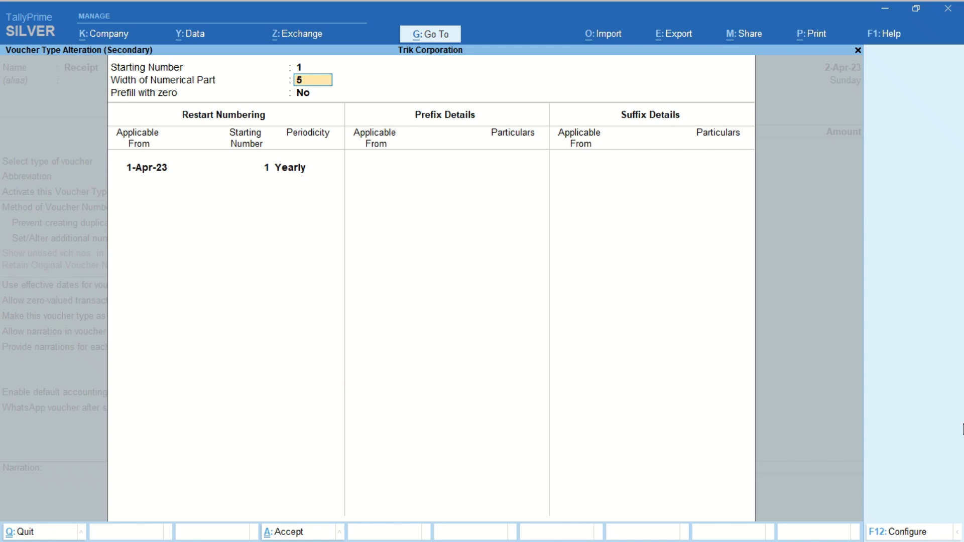
text(5)
key(Return)
text(y)
key(Return)
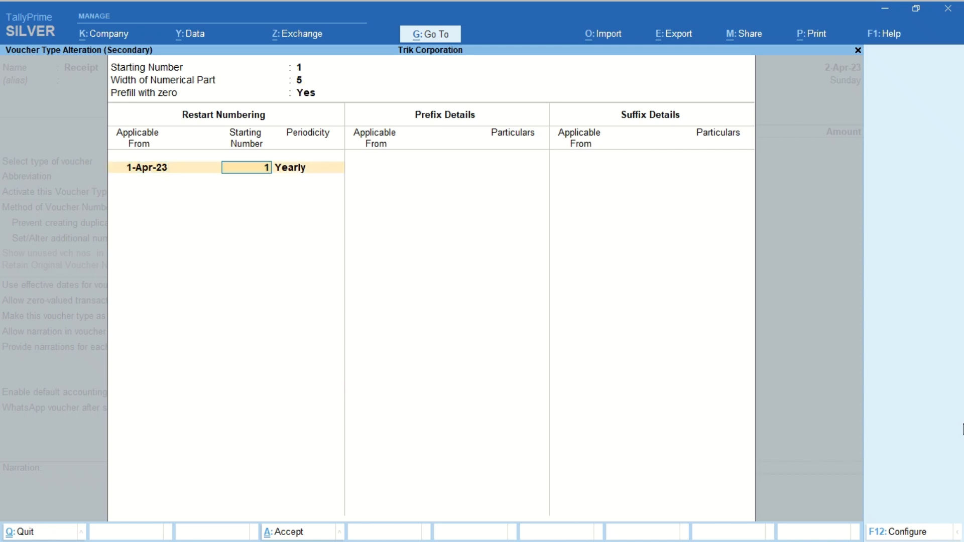
Step: Keep the yearly numbering restart and add the voucher number prefix RE- applicable from 1-Apr-23
key(Return)
key(Return)
key(Return)
text(1)
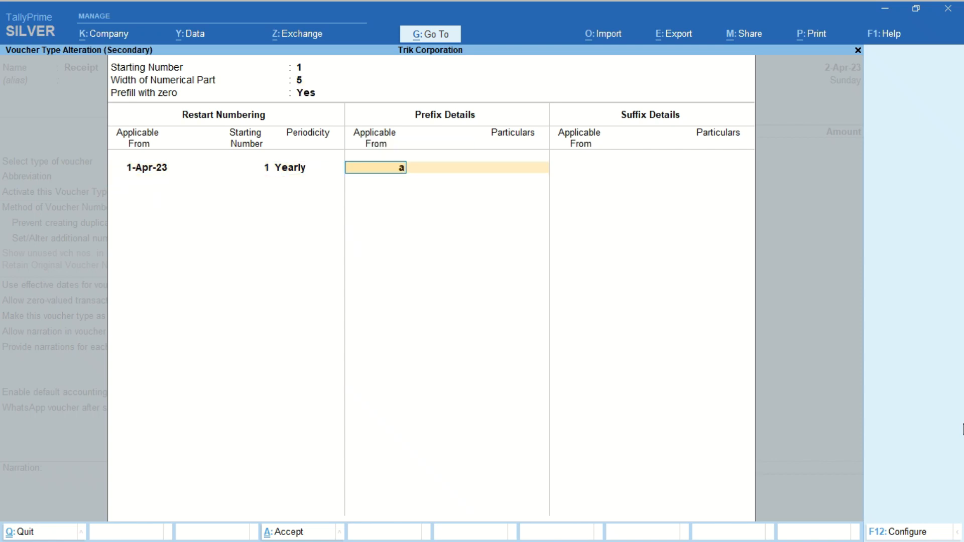
key(Return)
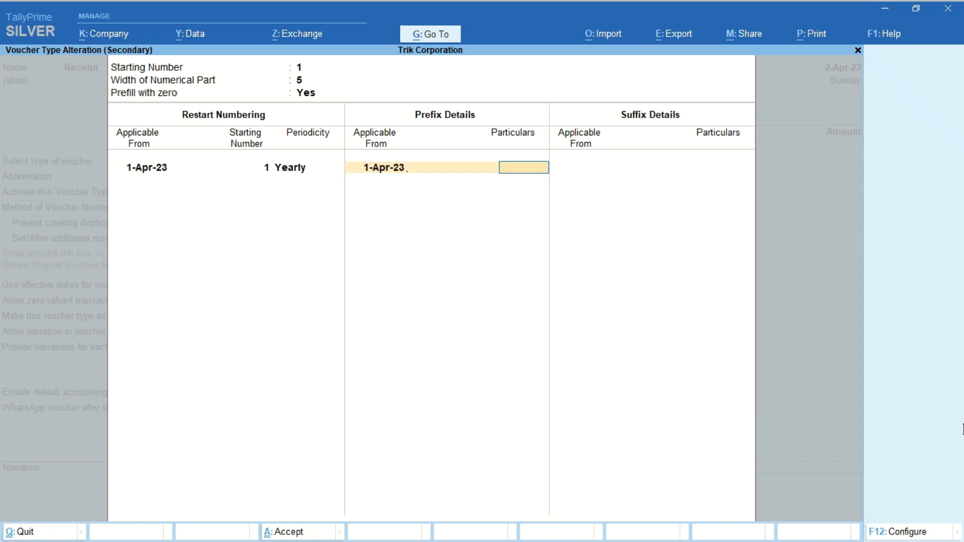
text(RE-)
key(Return)
Step: Add the suffix /23-24 applicable from 1-Apr-23, save the Receipt voucher type and return to the voucher
text(1)
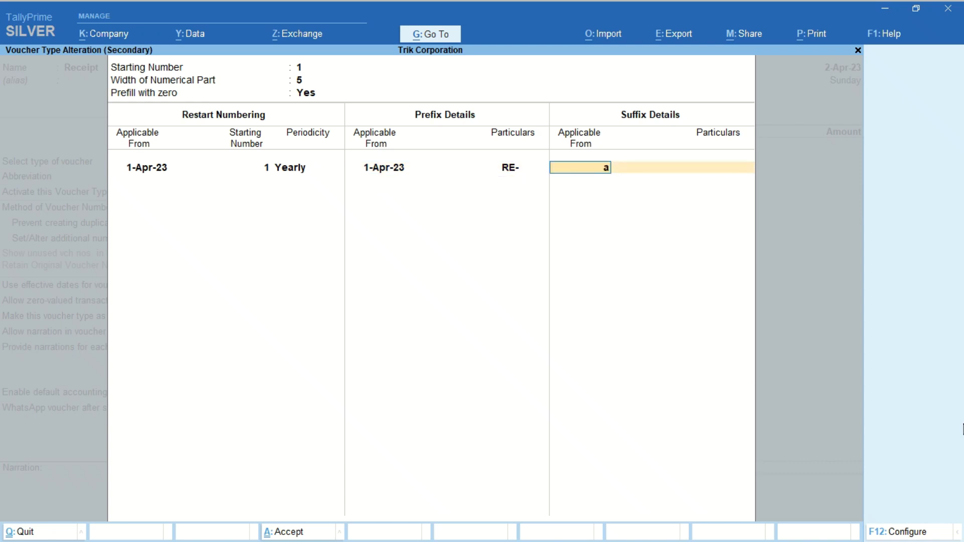
key(Return)
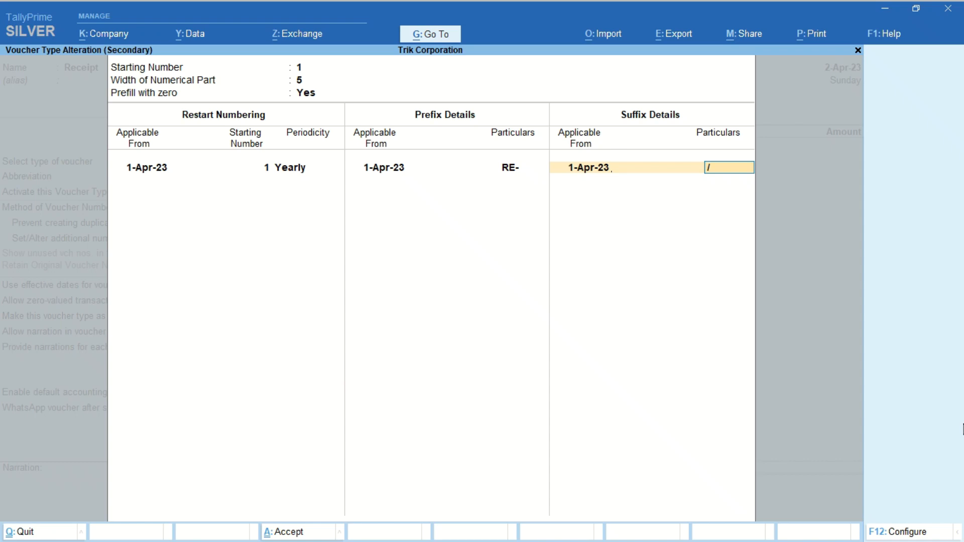
text(/23-24)
key(ctrl+a)
key(ctrl+a)
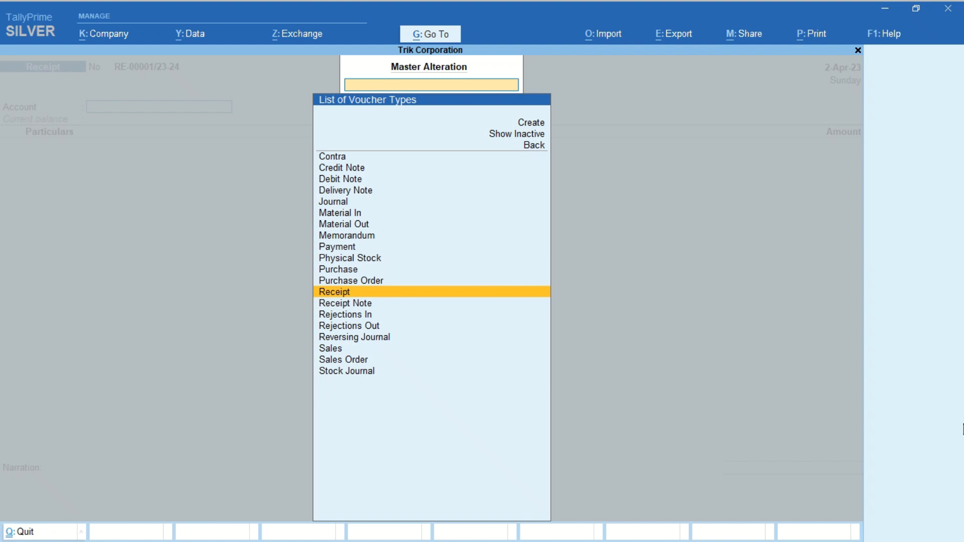
key(ctrl+q)
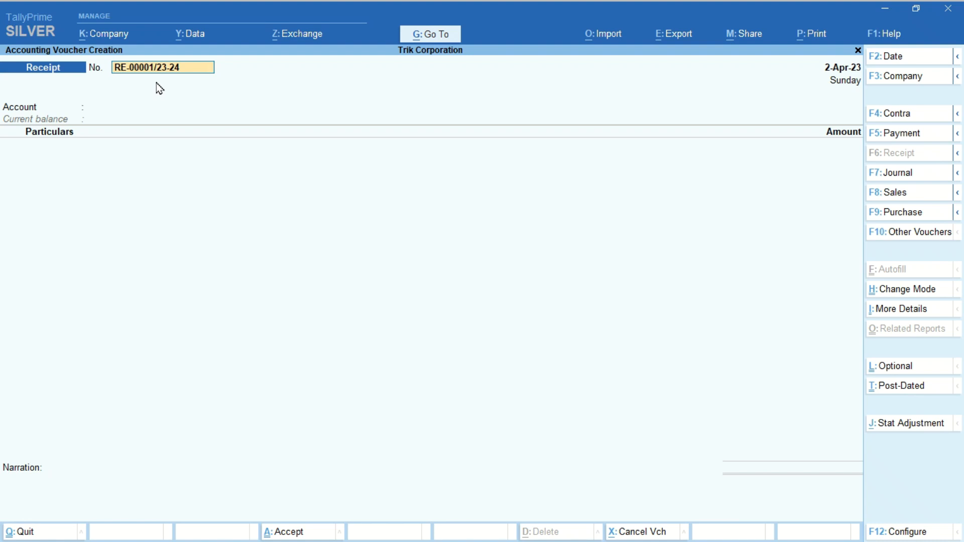
Step: Set the voucher's GST statutory adjustment to Advance Receipt and keep the proposed voucher number
click(896, 433)
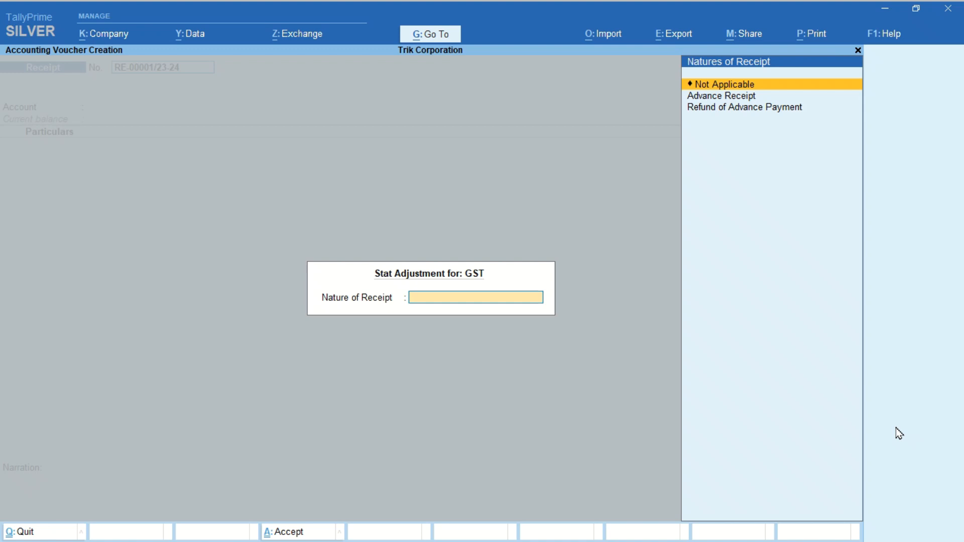
key(Down)
key(Return)
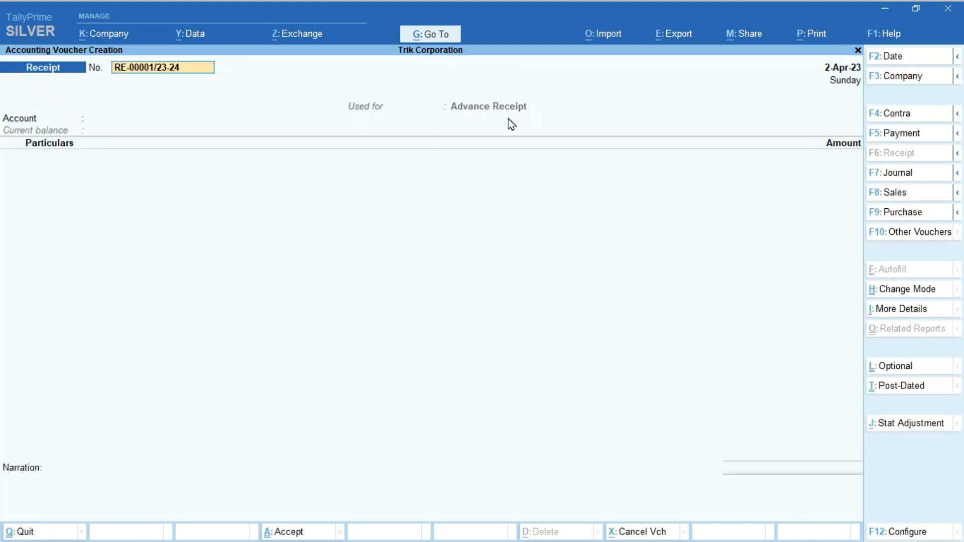
key(Return)
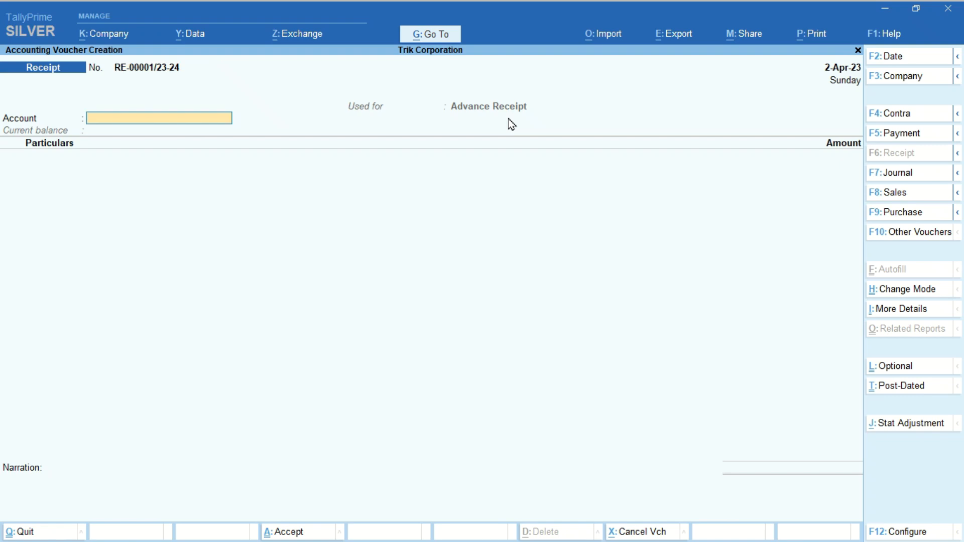
Step: Set the receipt voucher's account to Cash, select Joshi Electricals as the party, and open its advance receipt details
text(Cas)
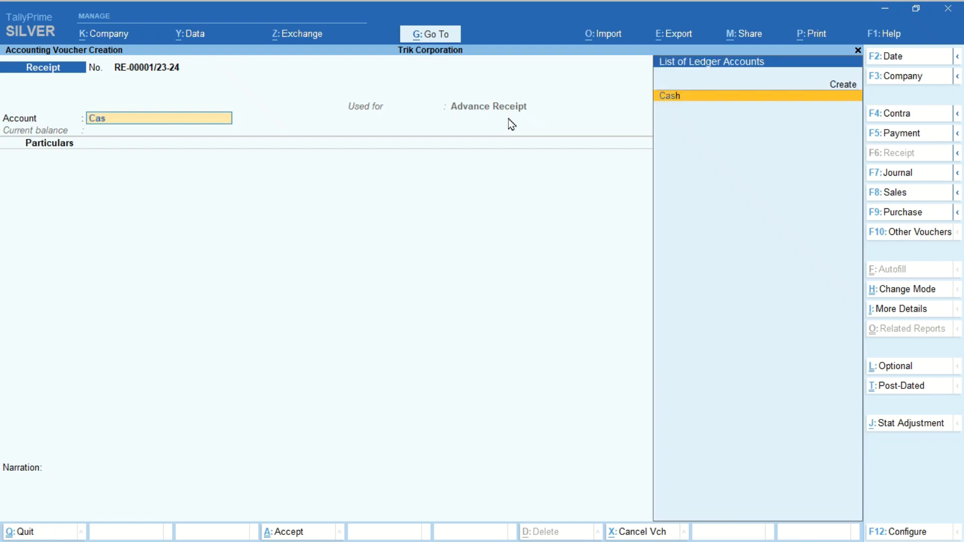
key(Return)
click(37, 168)
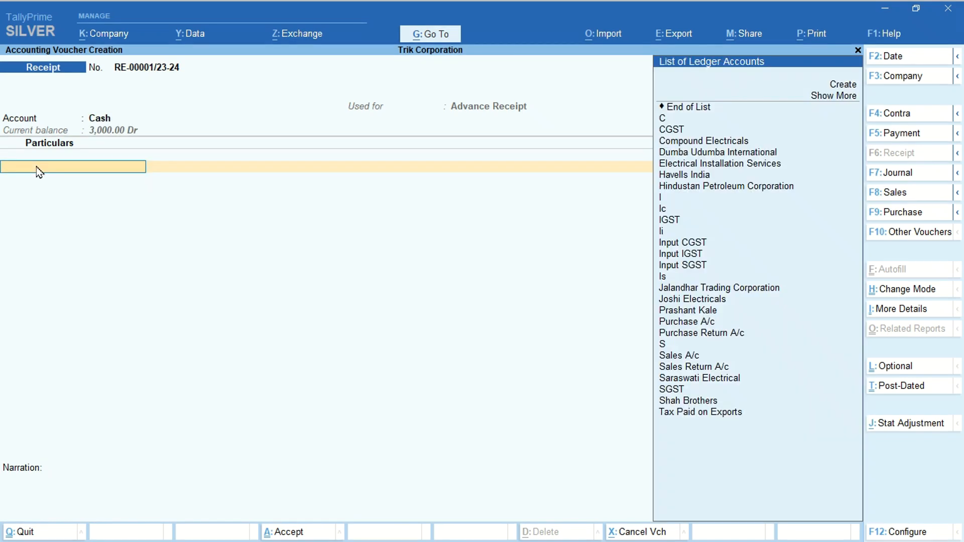
text(Jos)
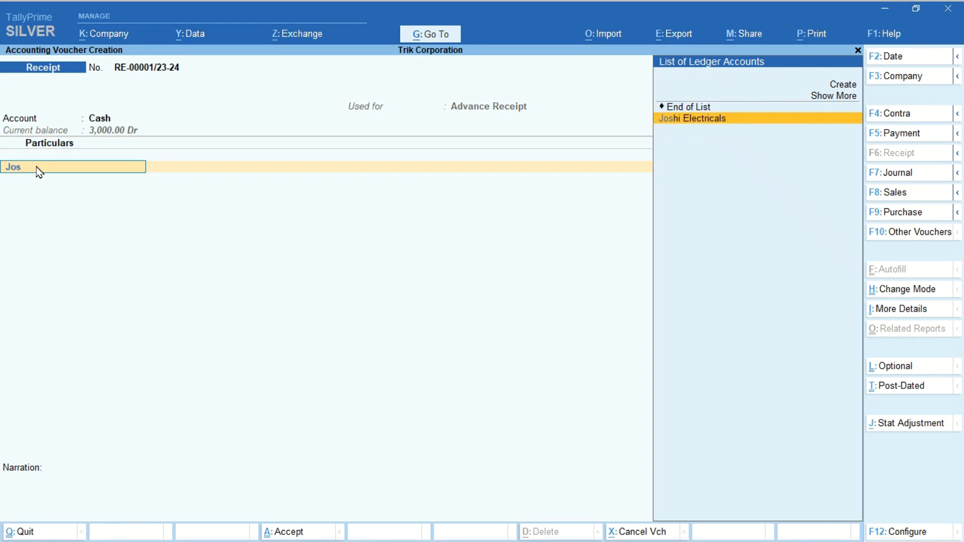
key(Return)
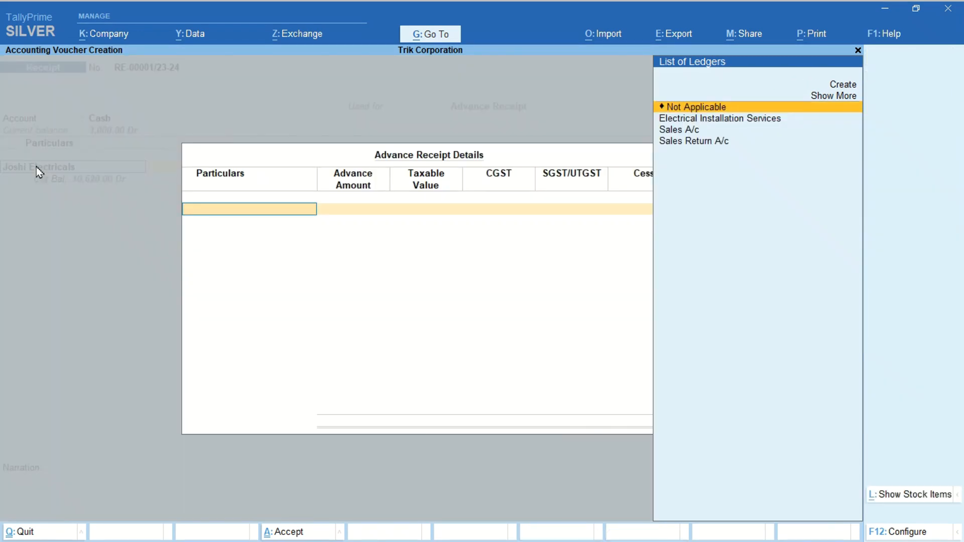
key(Escape)
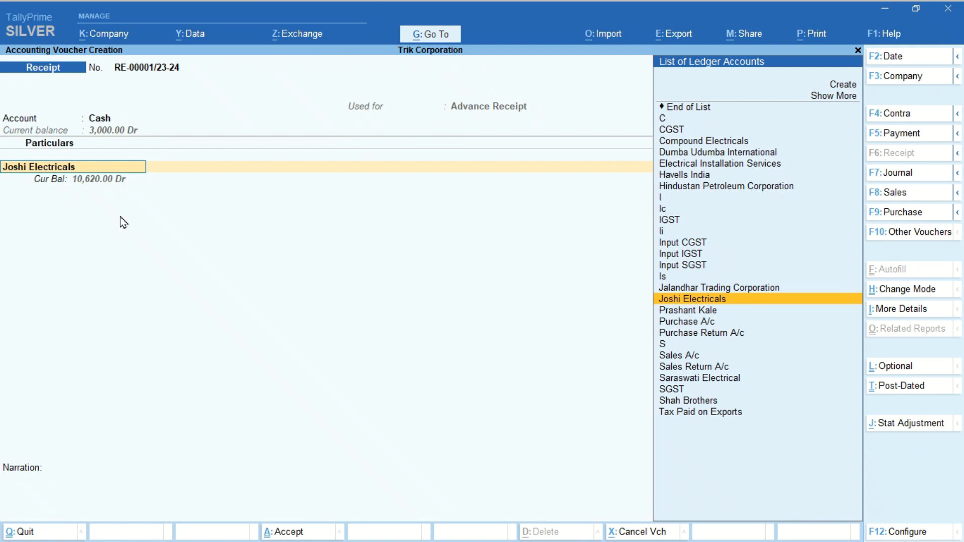
key(Return)
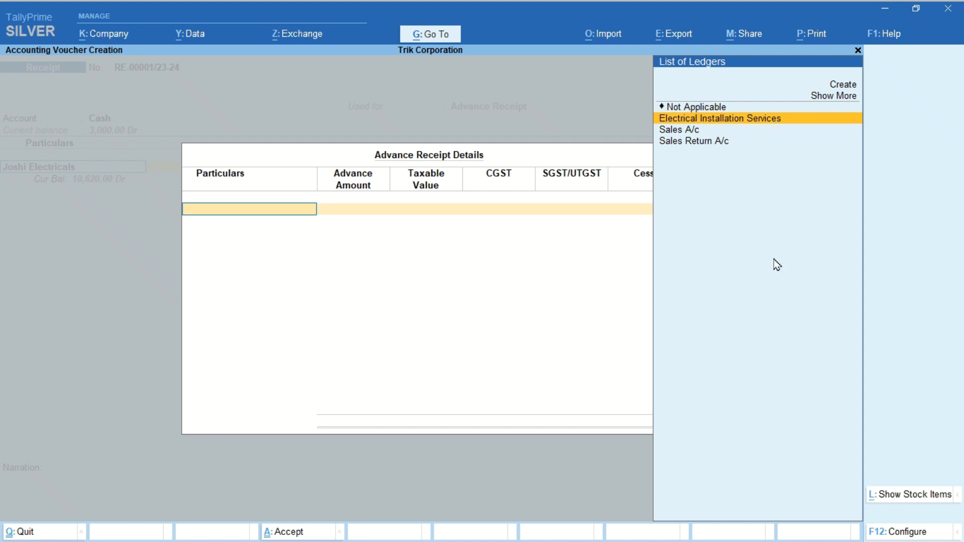
Step: Record an advance amount of 1,18,000 against the Electrical Installation Services ledger and finish the advance receipt details
click(914, 495)
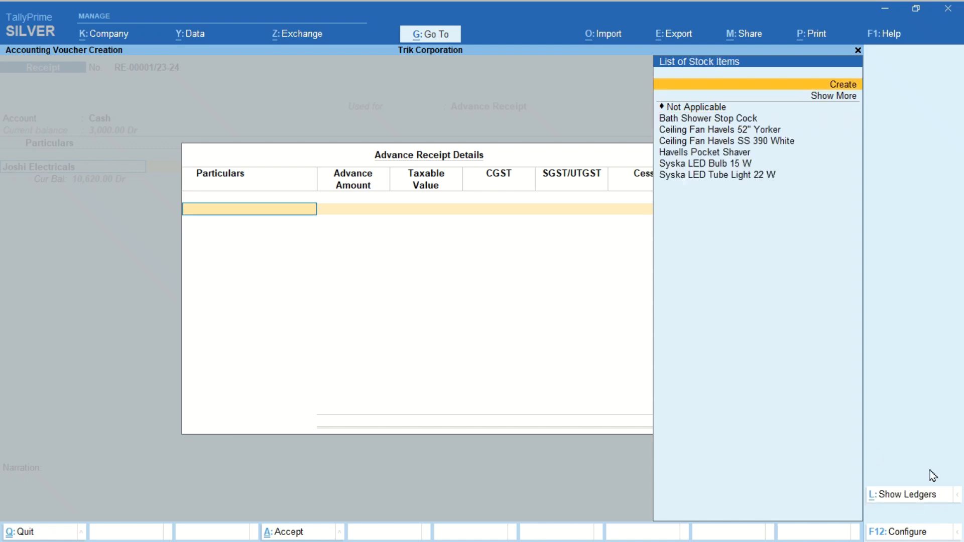
click(904, 497)
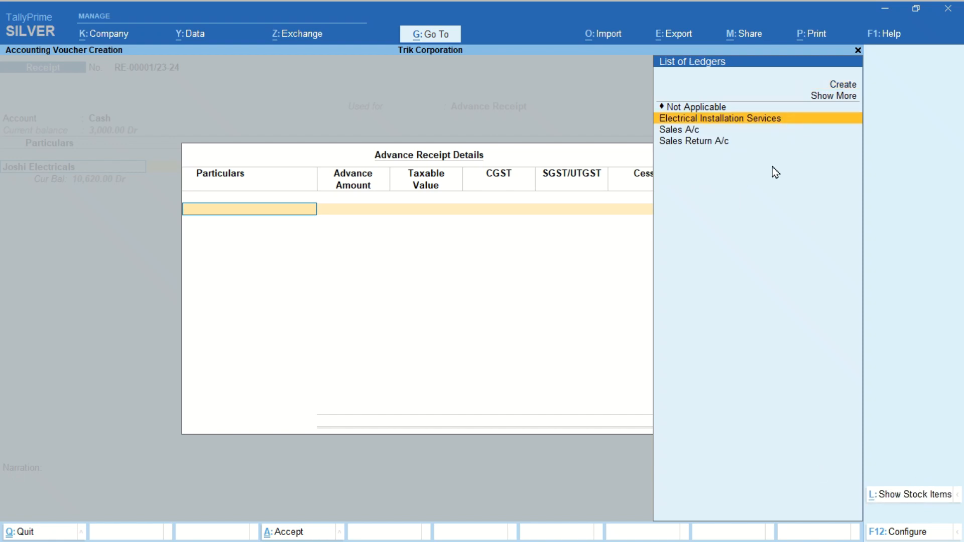
click(793, 122)
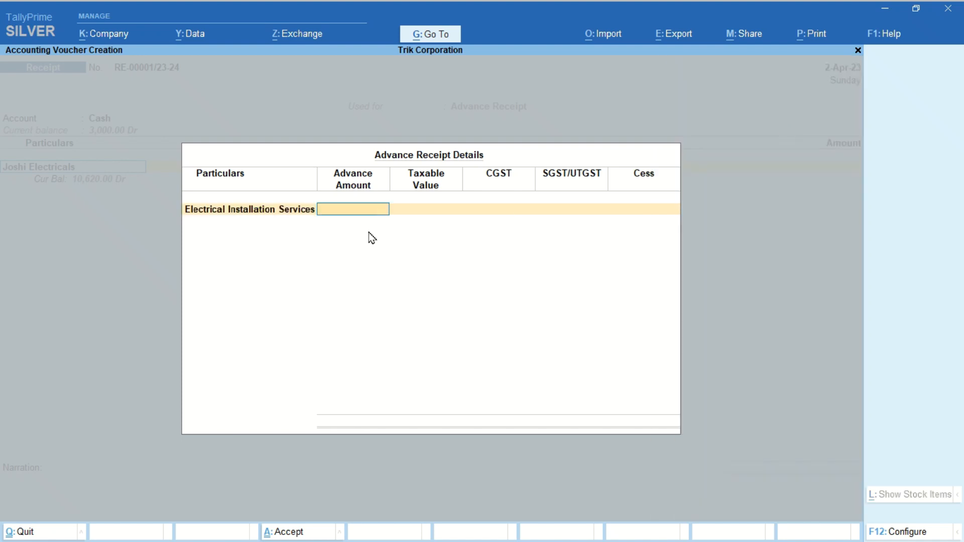
text(1,18,000)
key(Return)
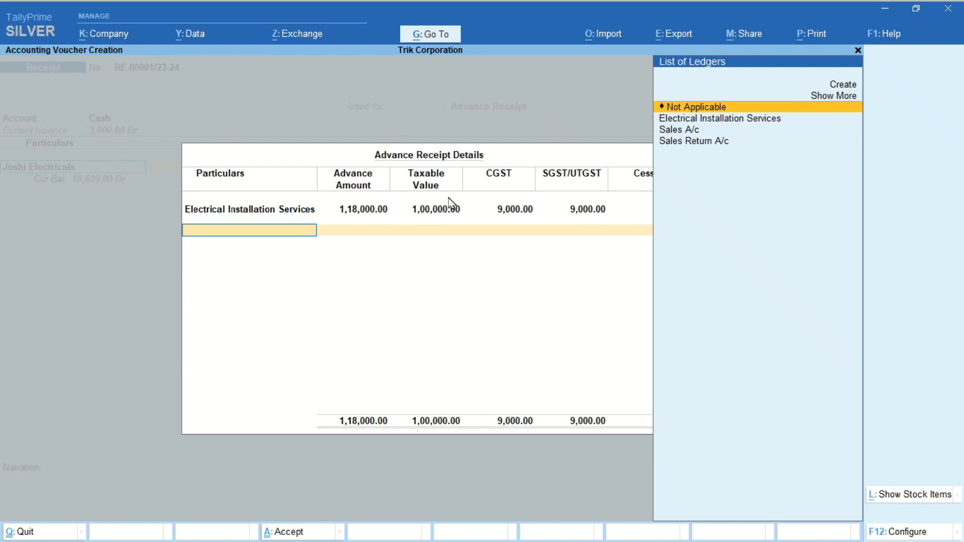
key(Down)
key(Down)
key(Down)
key(Up)
key(Up)
key(Up)
key(Return)
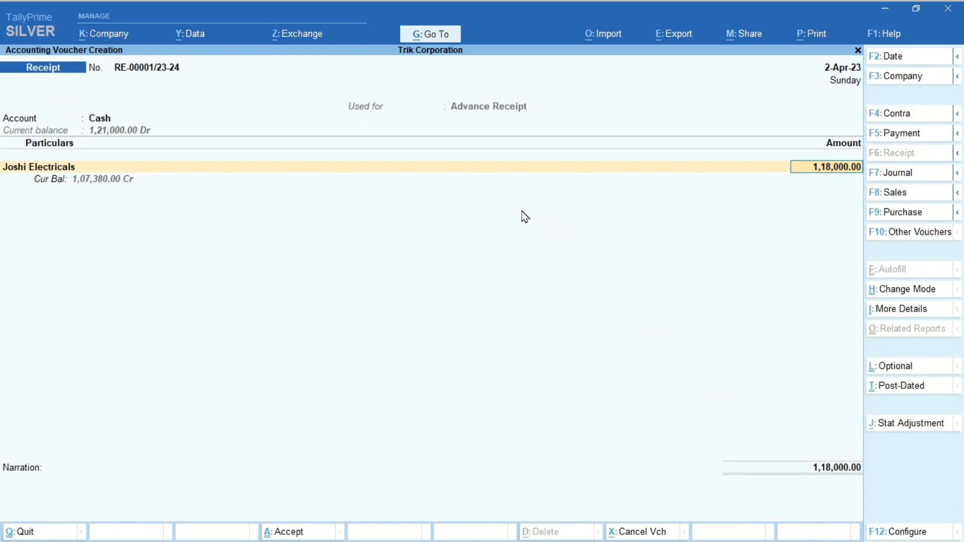
Step: Allocate the full receipt bill-wise as an Advance under reference RE-00001/23-24 without a due date, and finish the particulars
key(Return)
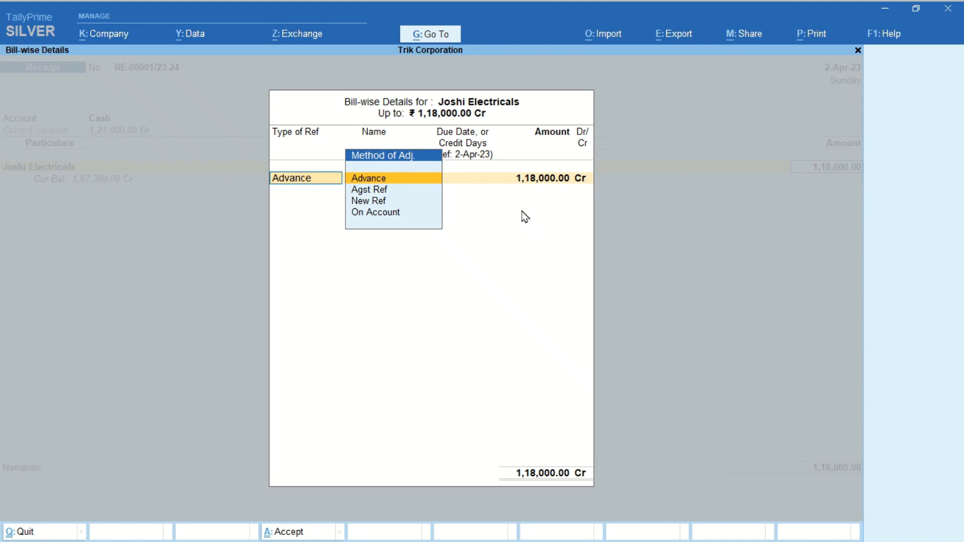
key(Return)
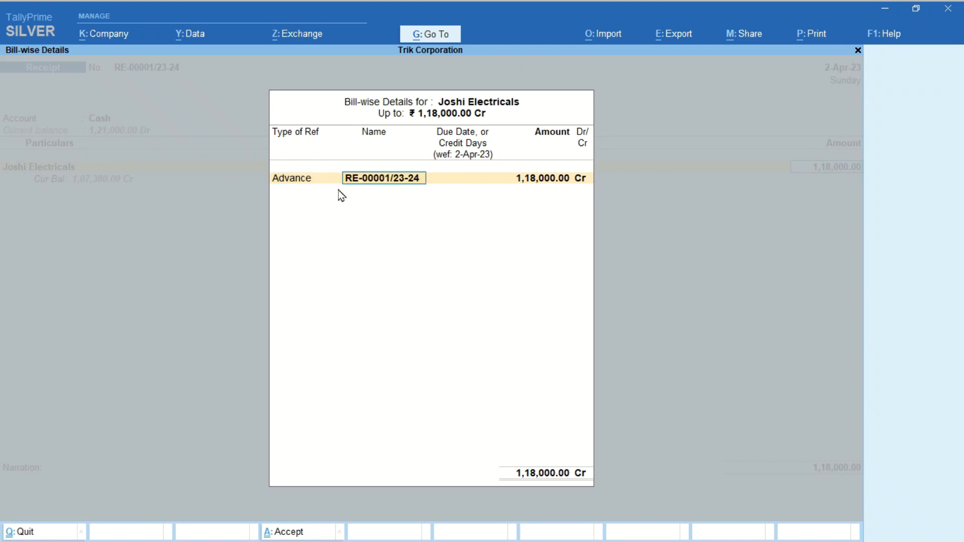
key(Return)
key(Return)
key(Return)
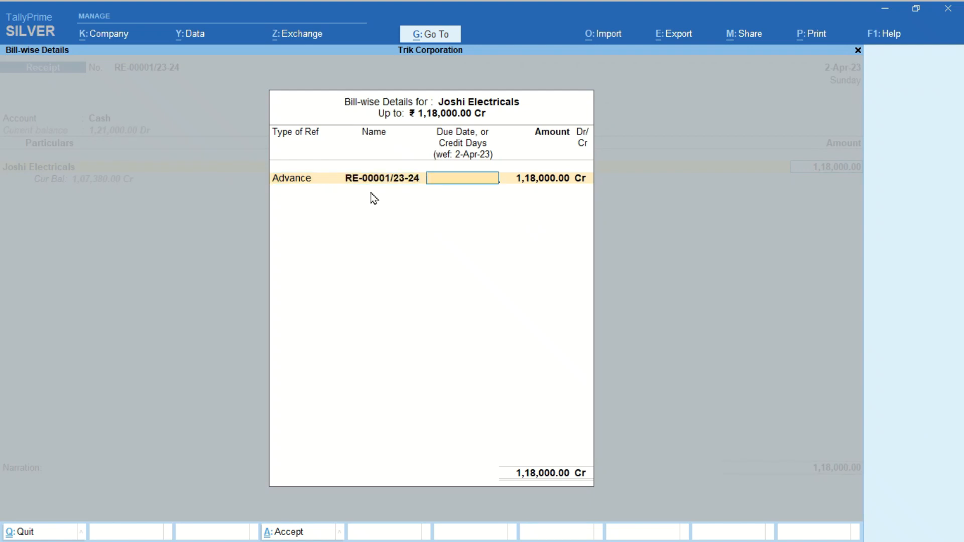
key(Return)
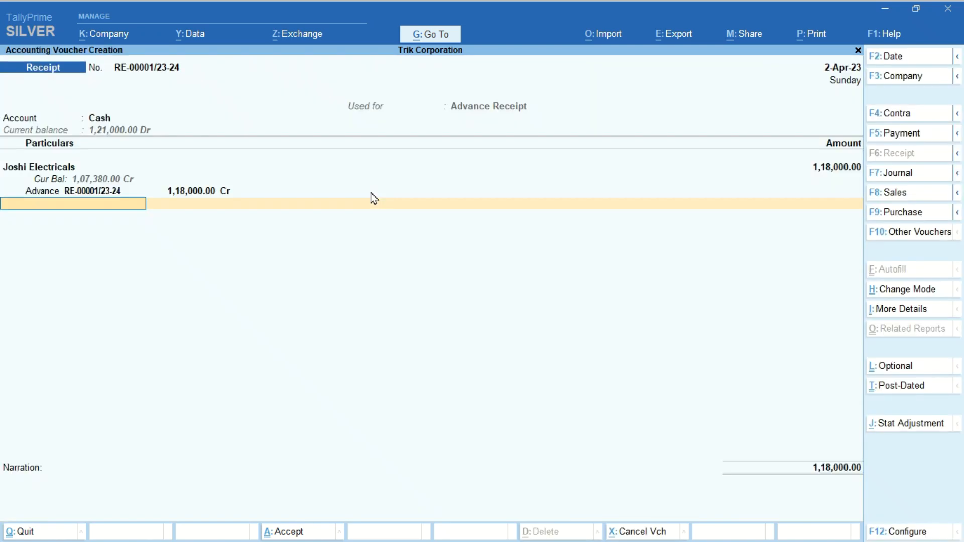
key(Return)
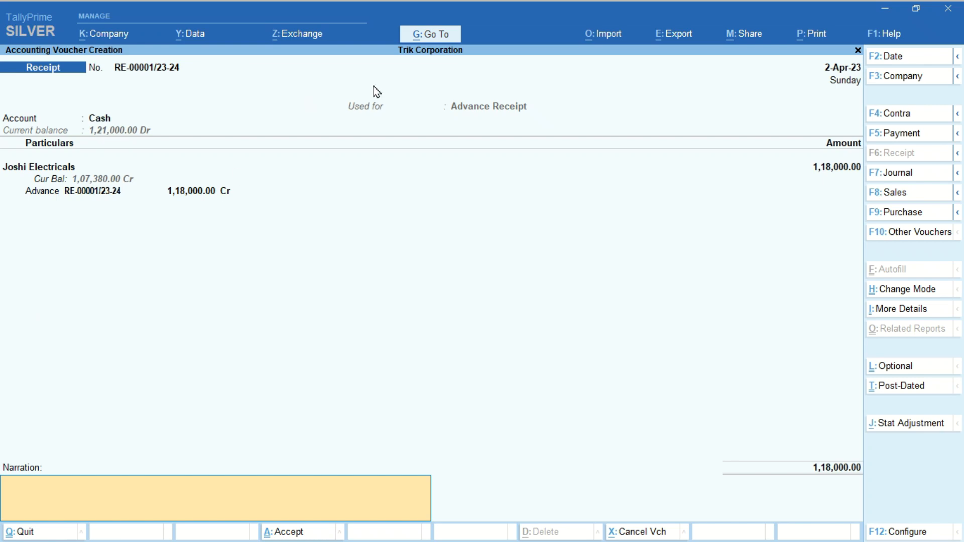
Step: Check the Tax Liability (Advances Received) row in the GSTR-1 report before saving, and return to the voucher
click(434, 35)
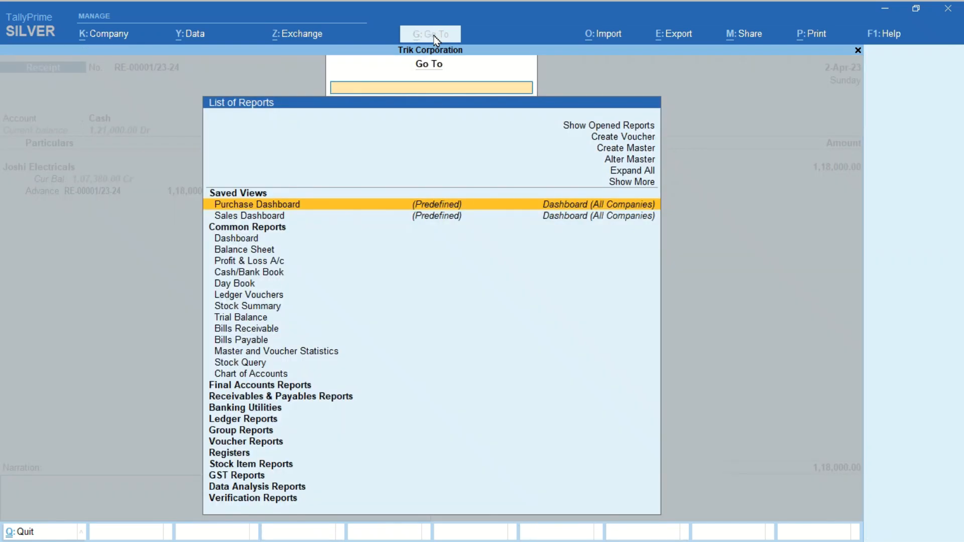
text(Gstr1)
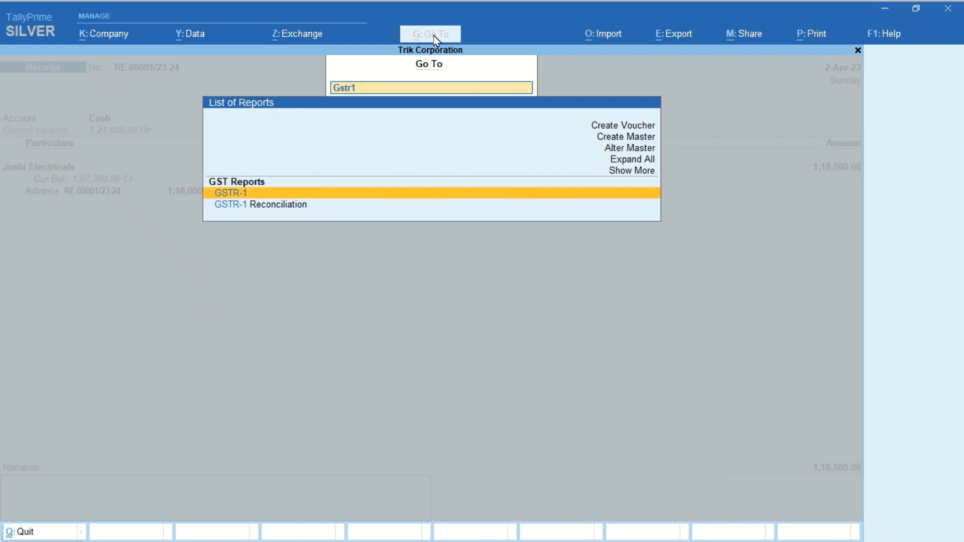
key(Return)
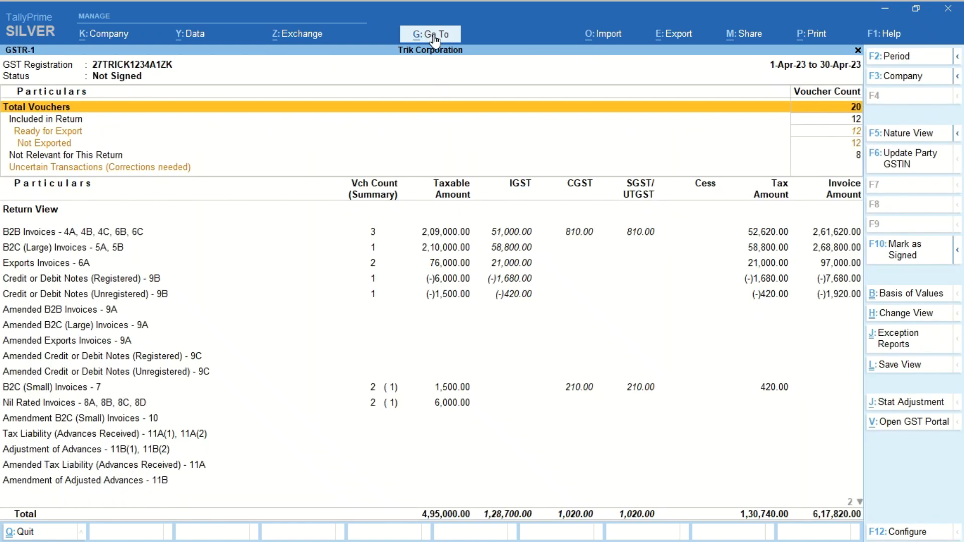
click(51, 434)
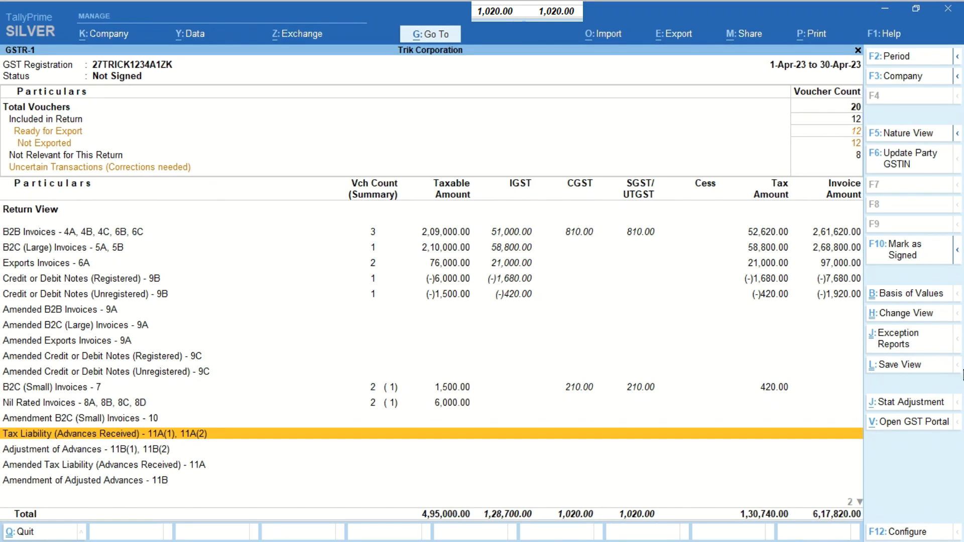
key(Return)
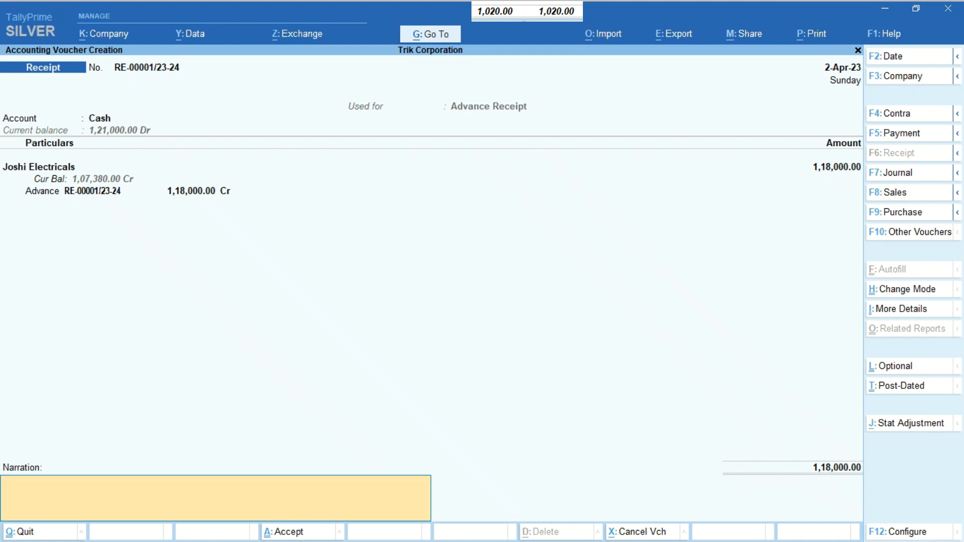
Step: Save the advance receipt voucher with a blank narration
key(Return)
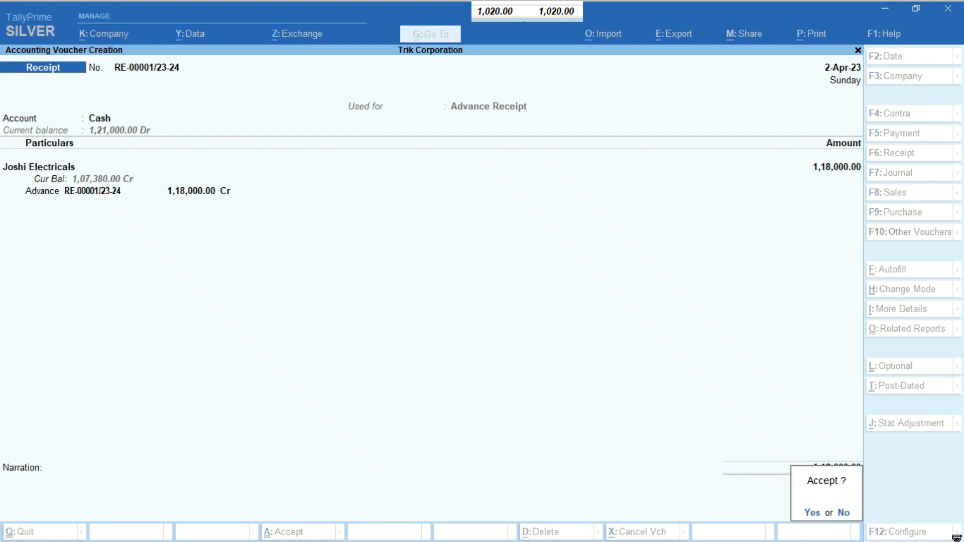
key(y)
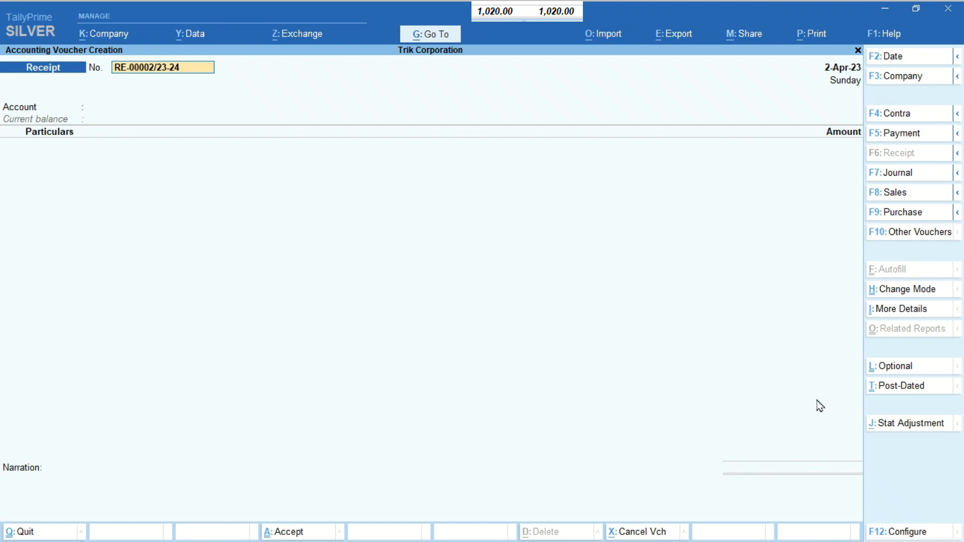
key(Return)
key(Return)
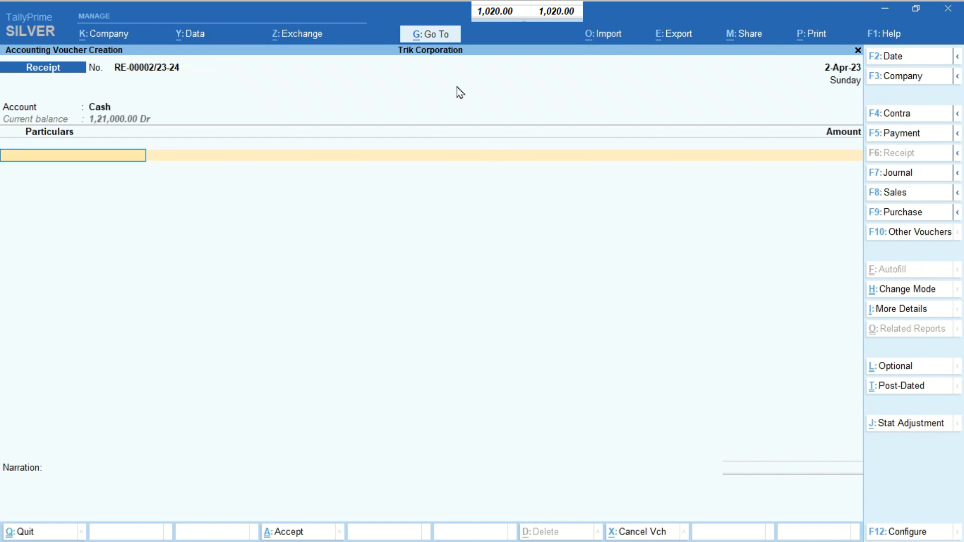
Step: Reopen the GSTR-1 report and examine the Tax Liability (Advances Received) row and the CGST and SGST totals
click(425, 42)
text(Gstr1)
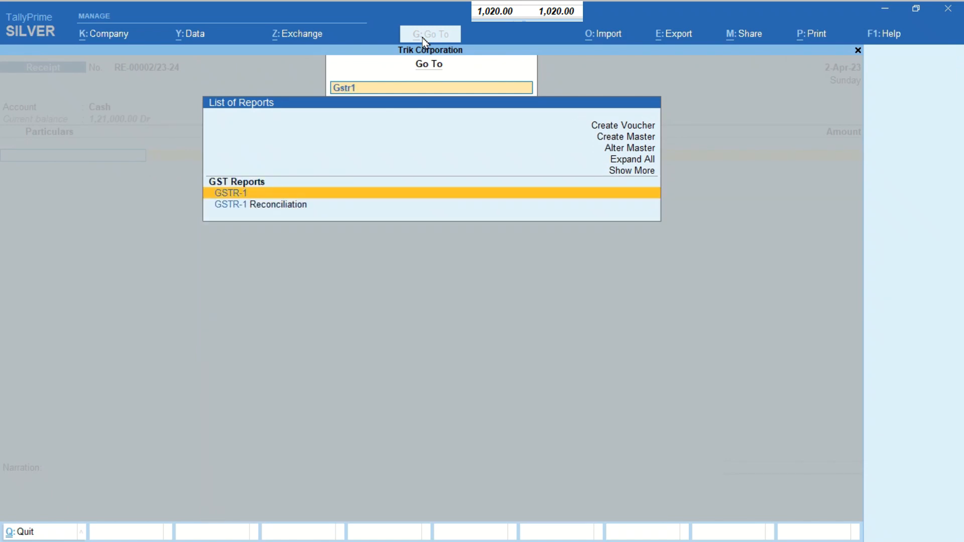
key(Return)
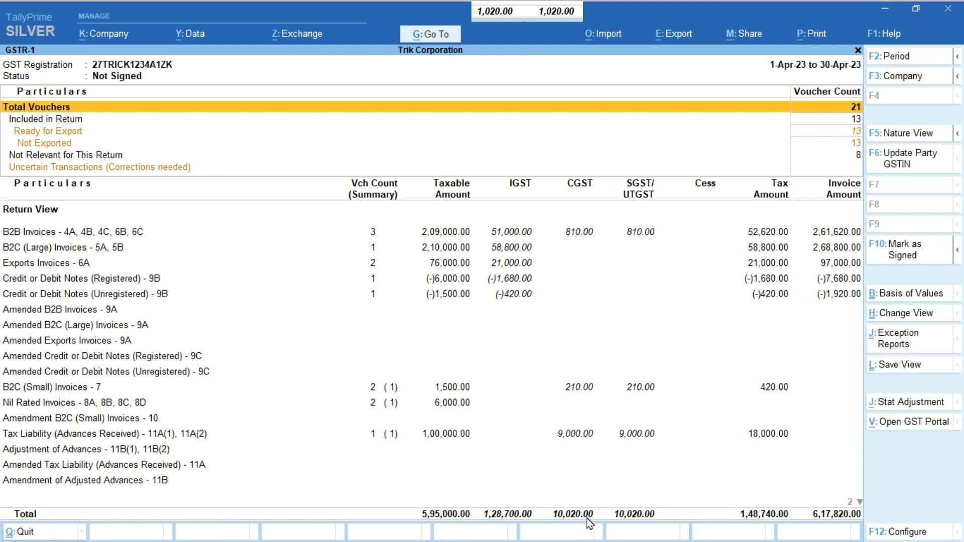
key(Down)
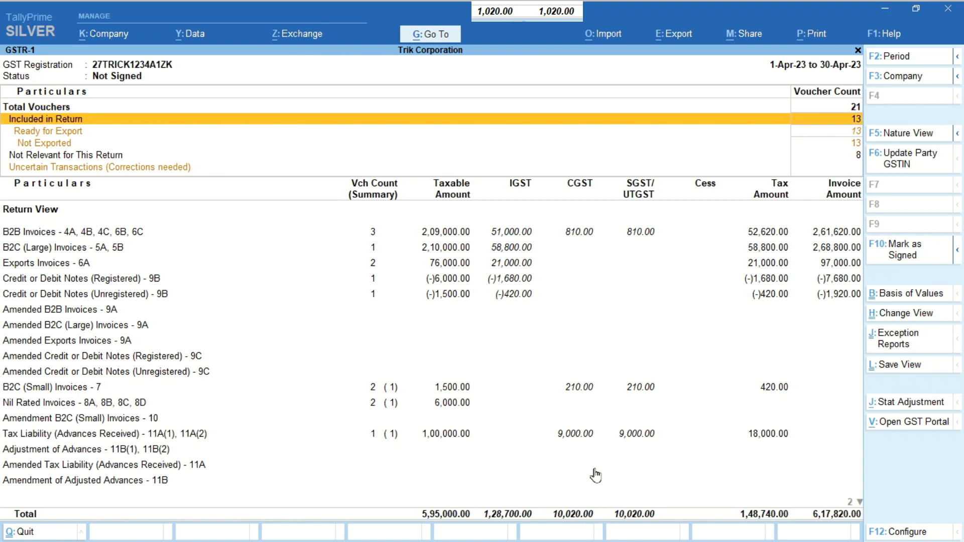
key(Down)
key(Down)
key(Down)
key(Down)
key(Down)
key(Down)
key(Down)
key(Down)
key(Down)
key(Down)
key(Down)
key(Down)
key(Down)
key(Down)
key(Down)
key(Down)
key(Down)
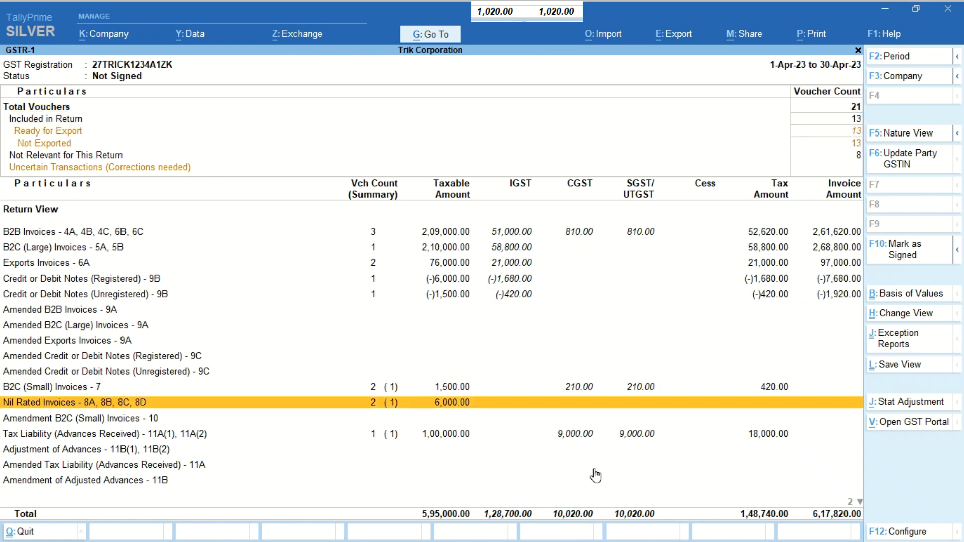
key(Down)
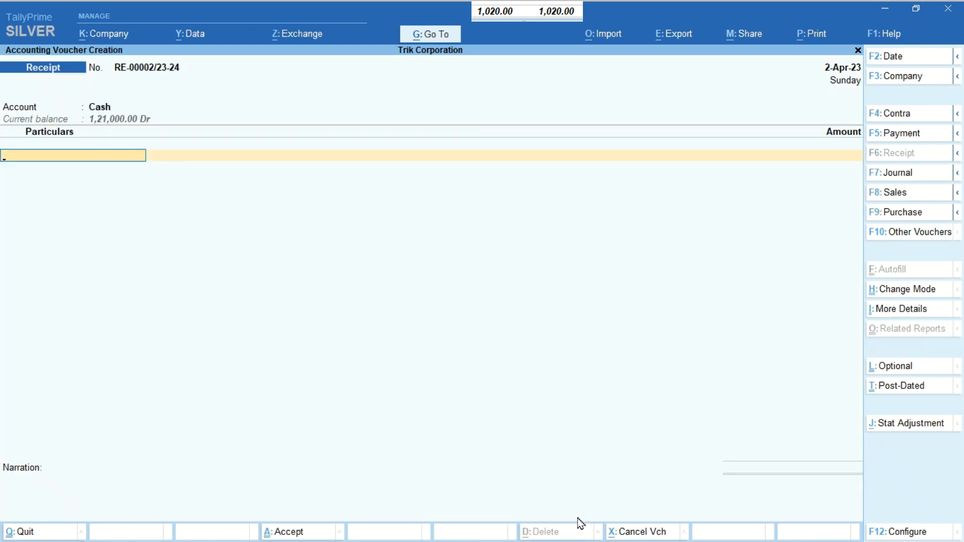
Step: Leave voucher creation and display the CGST ledger's vouchers from the account books
key(Escape)
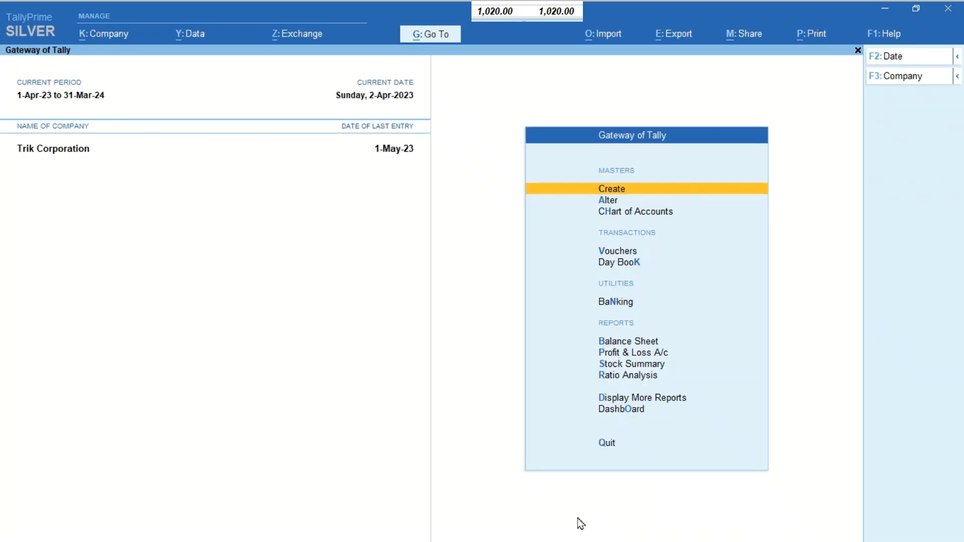
key(d)
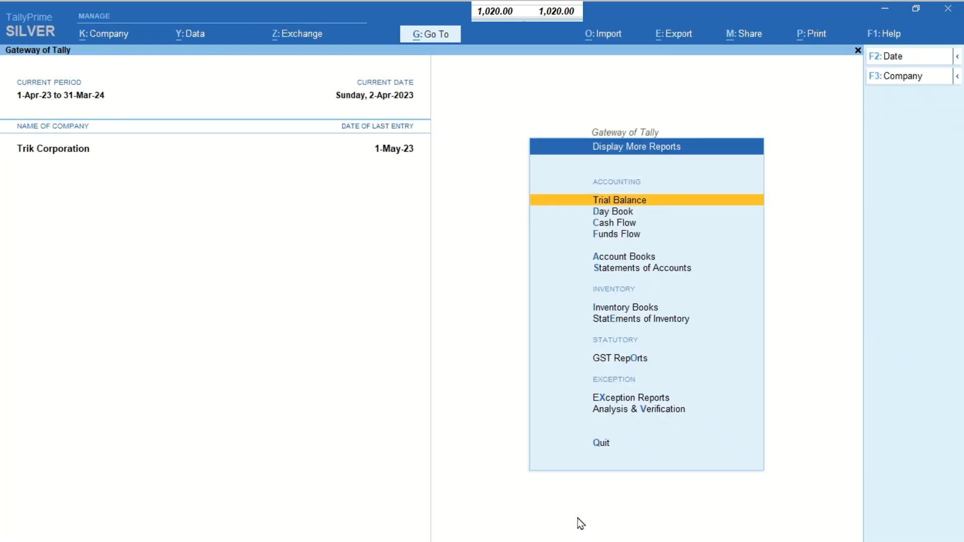
text(al)
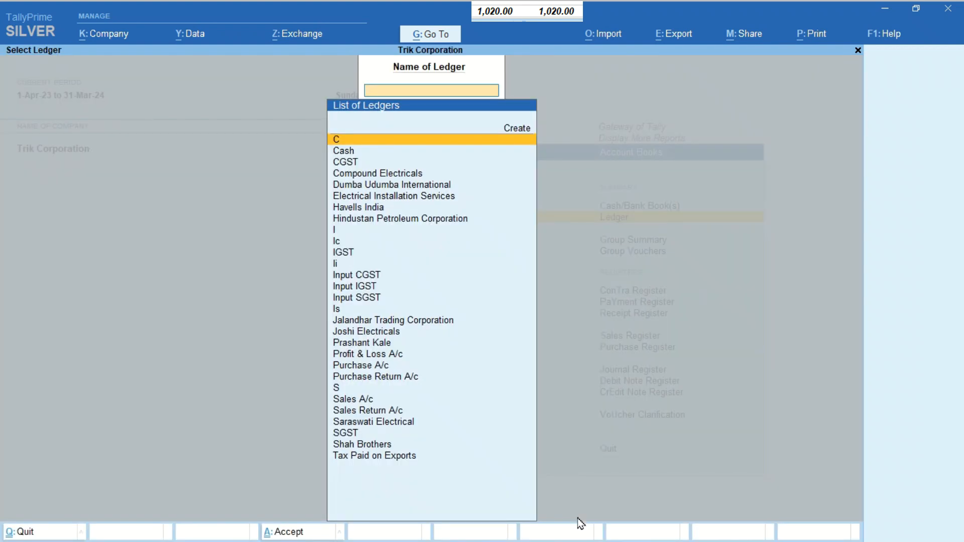
text(Cgst)
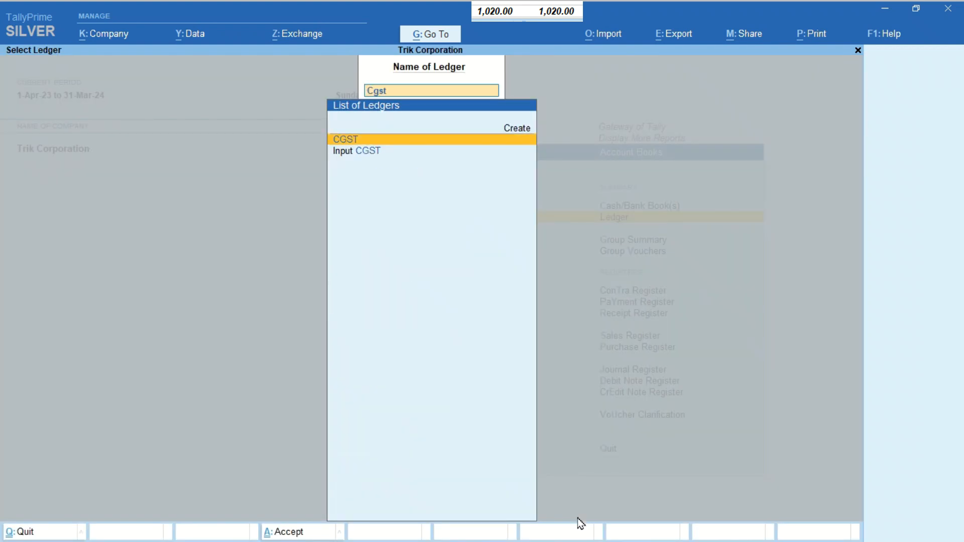
key(Return)
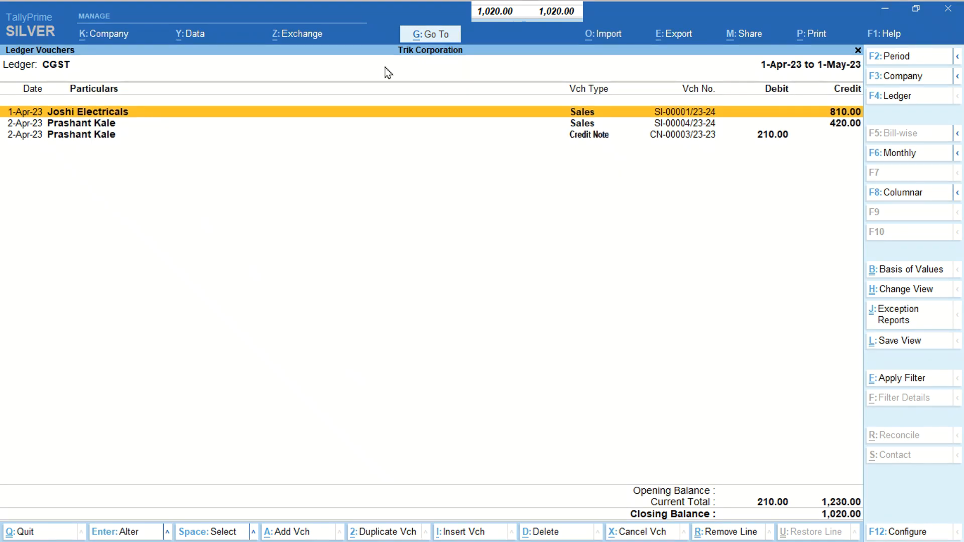
Step: Start a new Journal voucher while the CGST ledger report is open
click(428, 34)
key(Up)
key(Up)
key(Up)
key(Up)
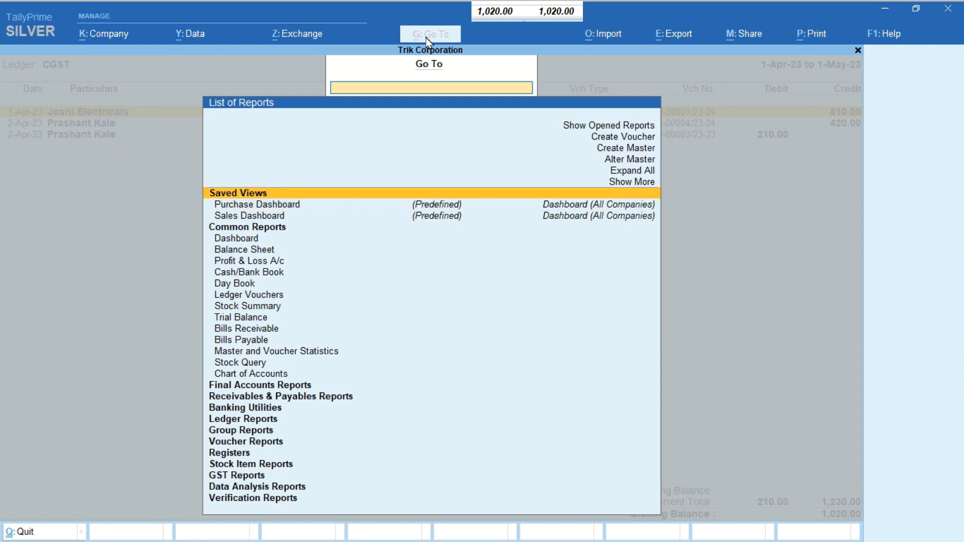
key(Up)
key(Return)
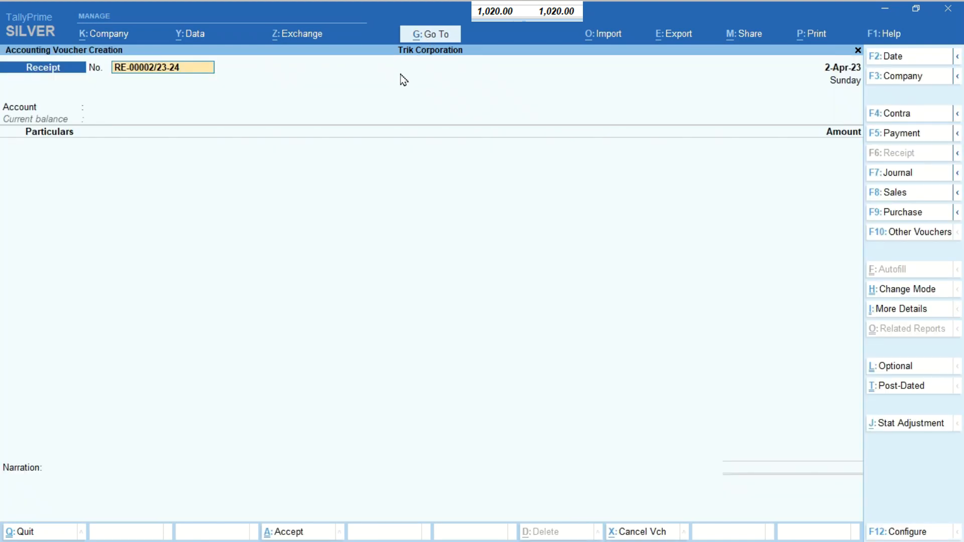
click(904, 176)
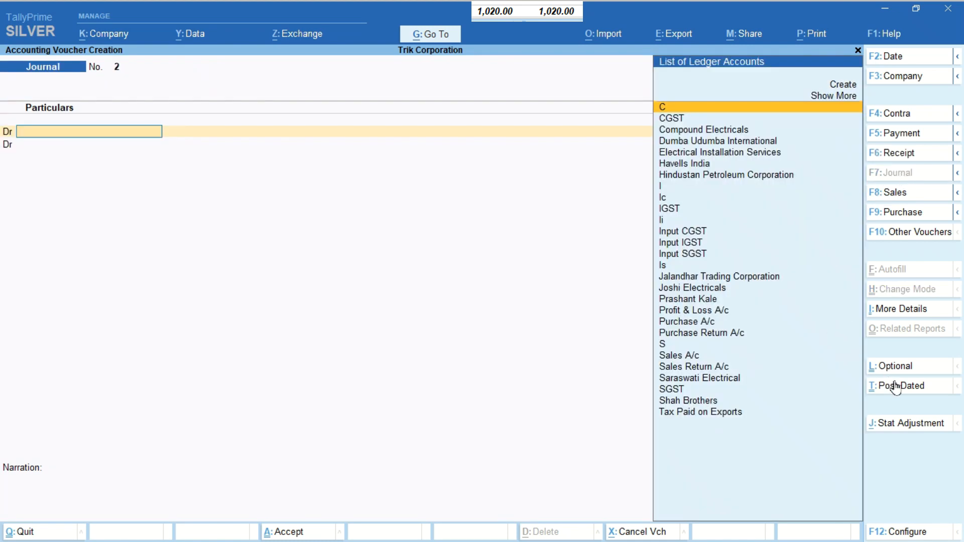
Step: Set the journal's GST statutory adjustment to Increase in Tax Liability, with On Account of Advance Receipts as the additional nature
click(892, 424)
key(Return)
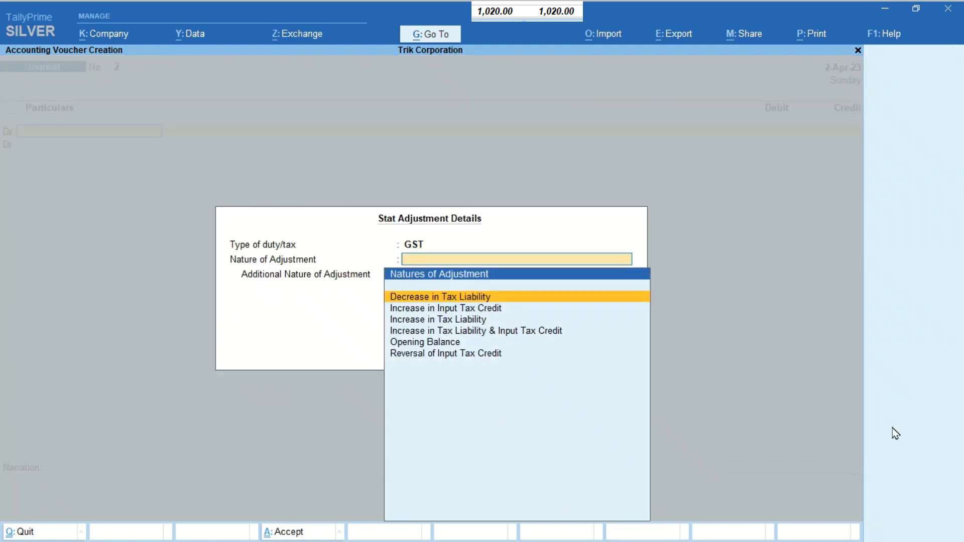
key(Down)
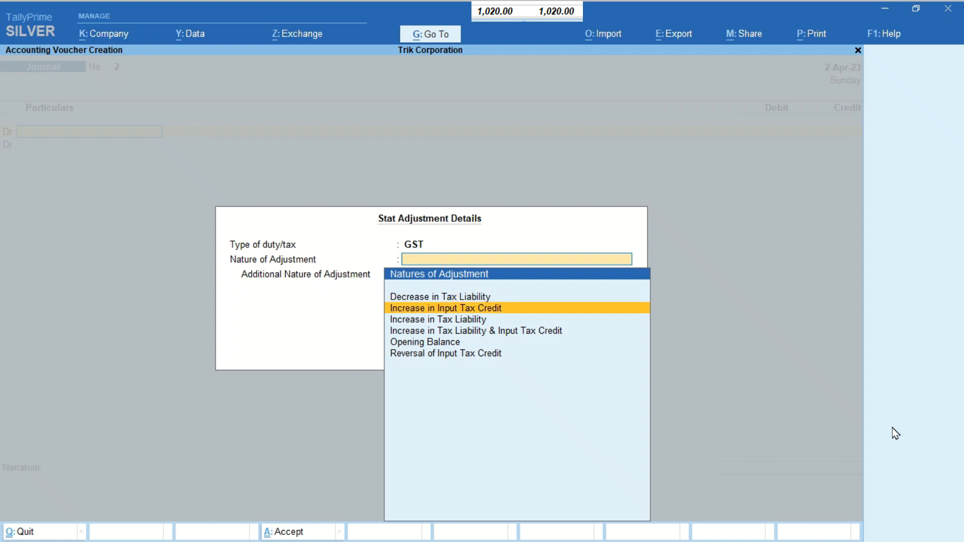
key(Down)
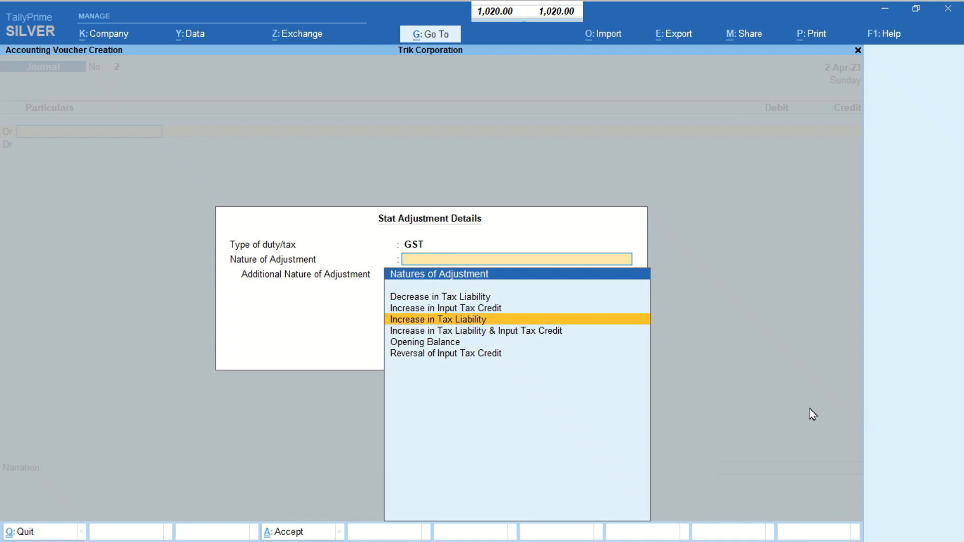
click(503, 320)
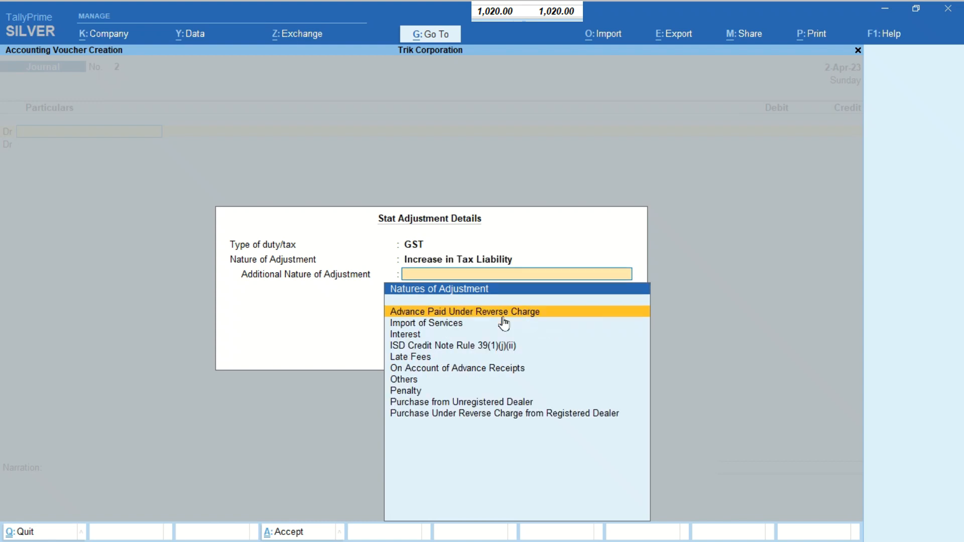
key(Down)
key(Down)
key(Down)
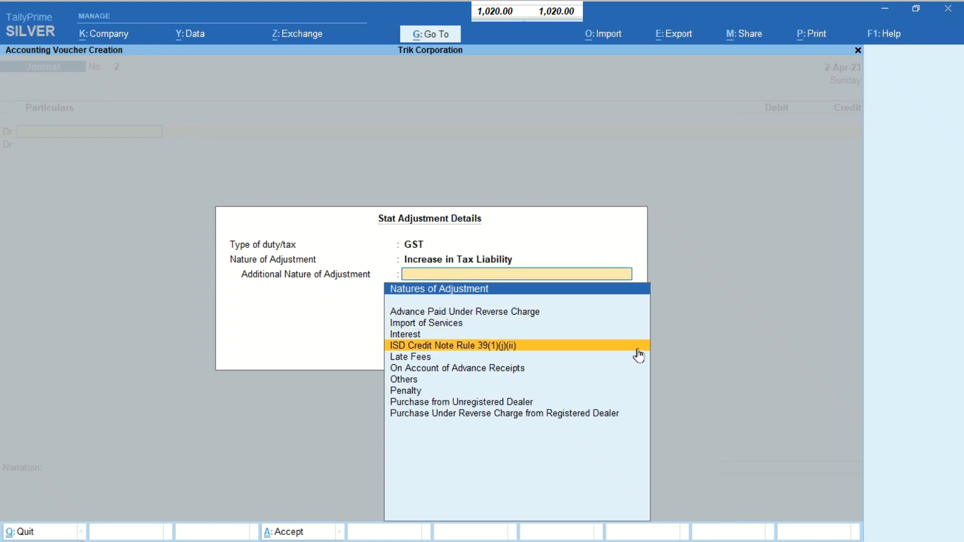
key(Down)
key(Down)
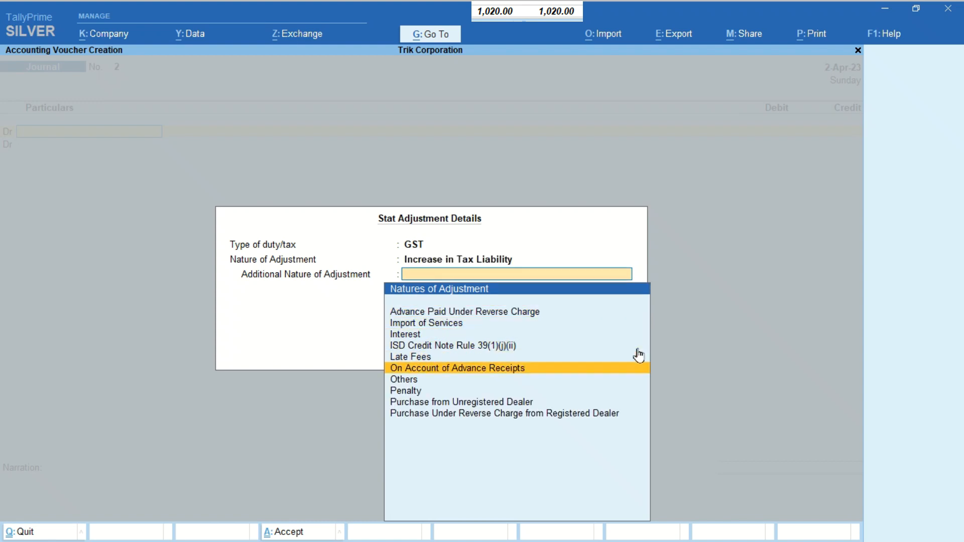
click(565, 369)
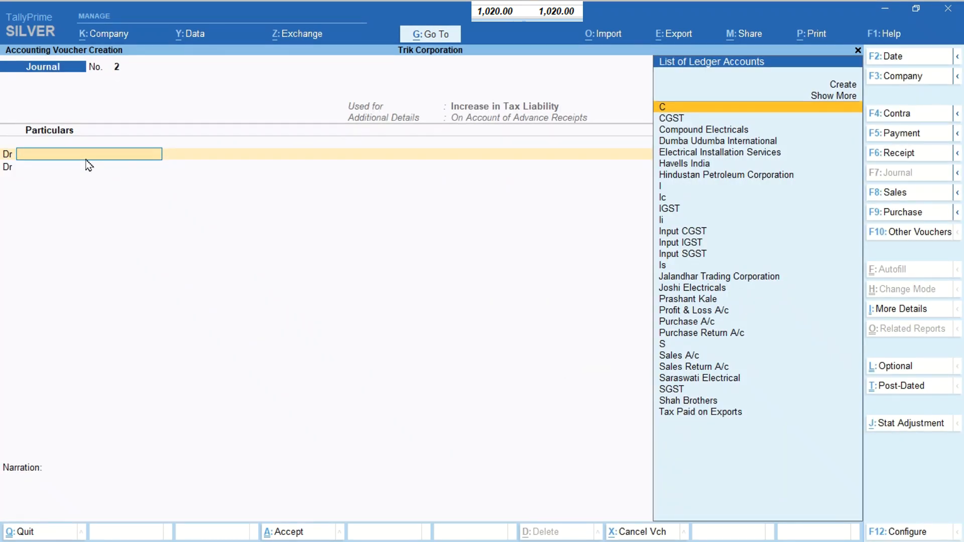
Step: Create the ledger Tax Paid on Advance Received under Current Assets and debit it 18,000 in the journal
key(alt+c)
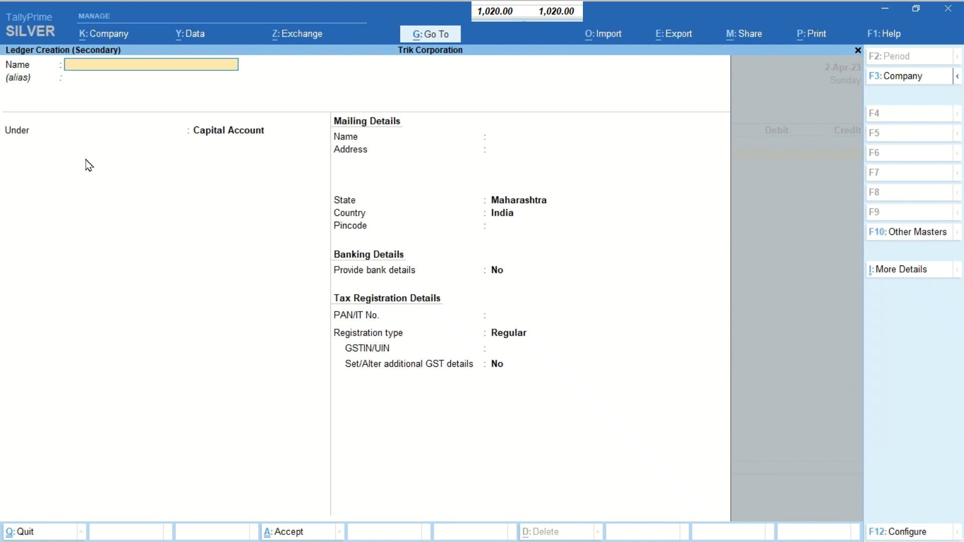
text(Tax Paid on Advance Received)
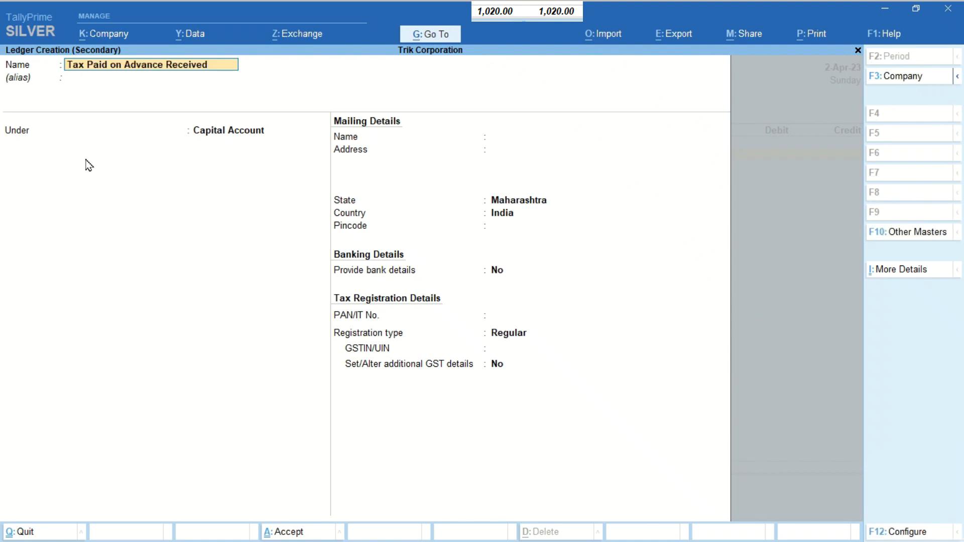
key(Return)
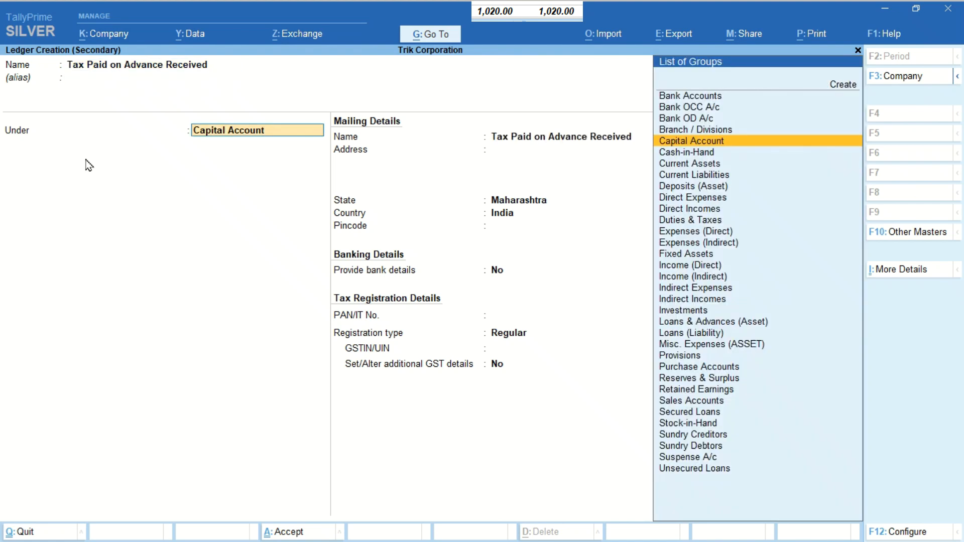
text(Cu)
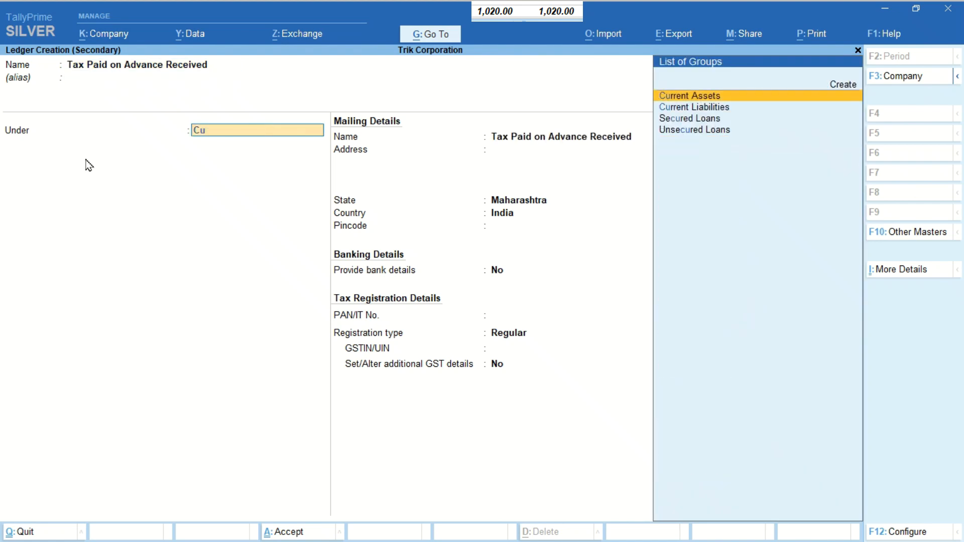
key(ctrl+a)
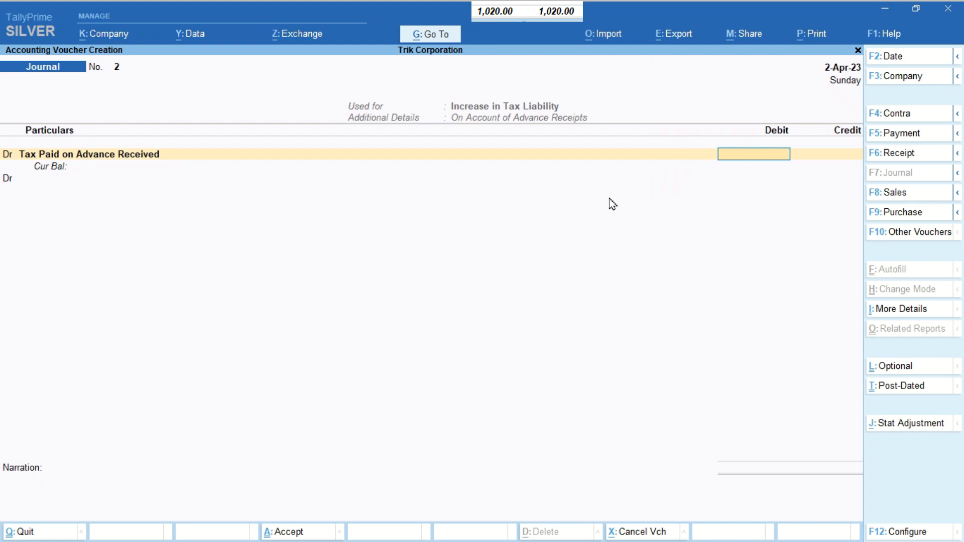
text(18,000)
key(Return)
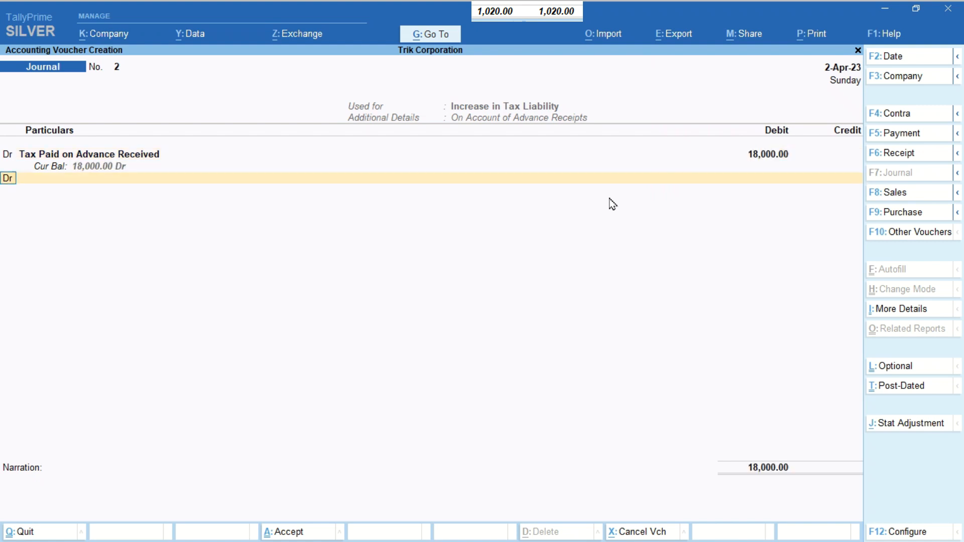
Step: Credit the CGST ledger 9,000 in the journal, with a 9% rate on a taxable value of 1,00,000
text(c)
key(Return)
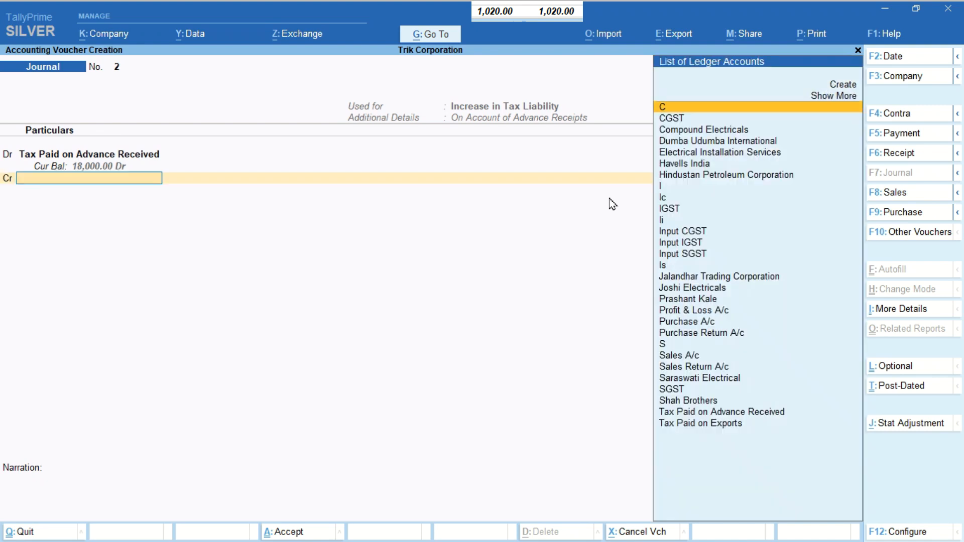
text(cgst)
key(Return)
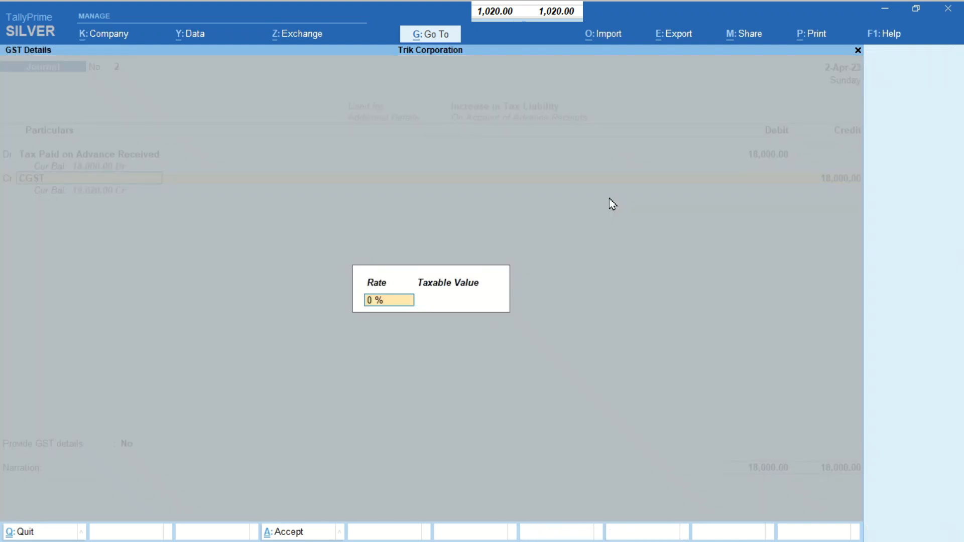
text(9)
key(Return)
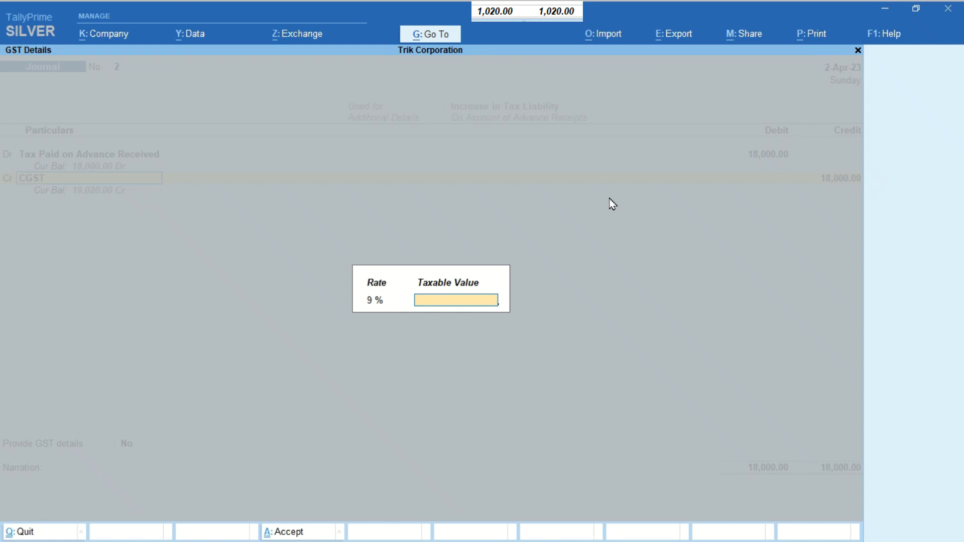
text(1,00,000)
key(Return)
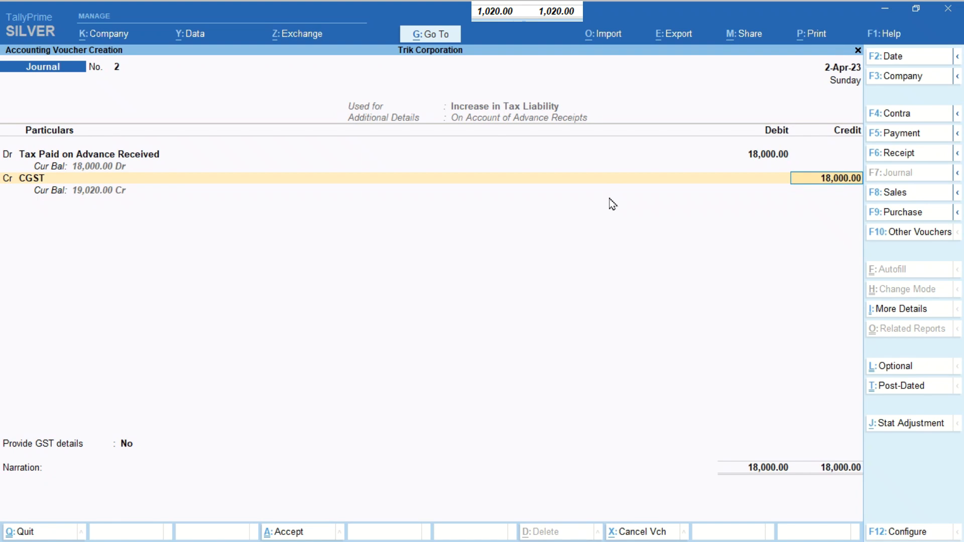
text(9000)
key(Return)
key(Return)
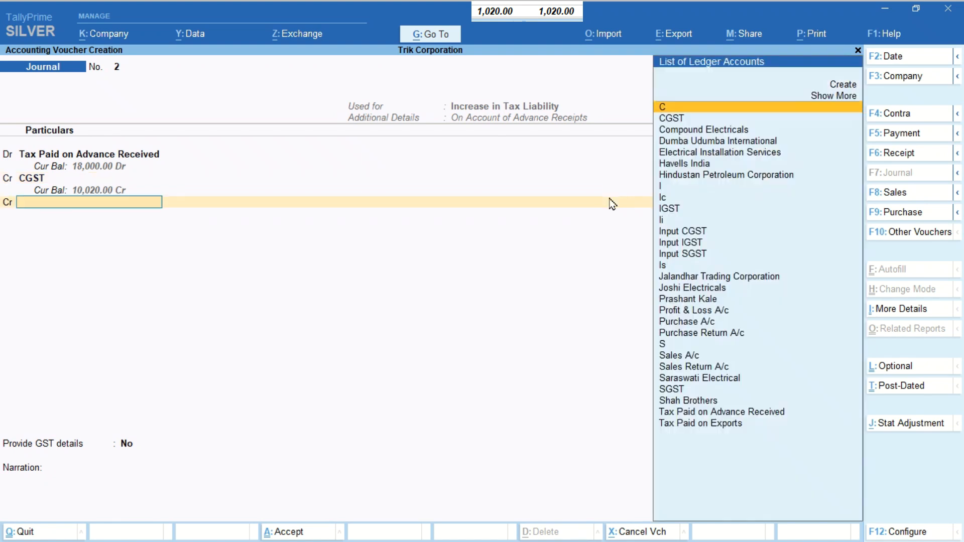
Step: Credit the SGST ledger 9,000 in the journal at 9% on a taxable value of 1,00,000
text(SGST)
key(Return)
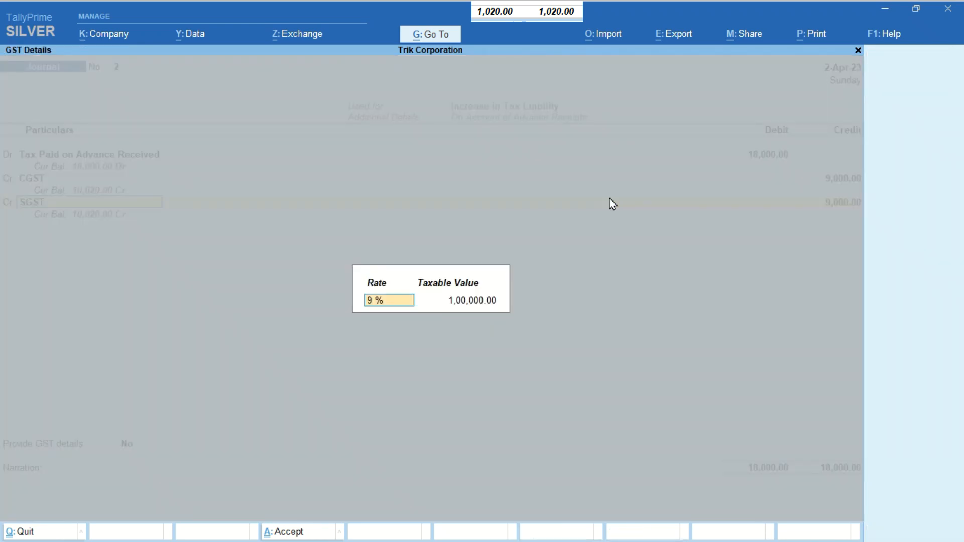
key(Return)
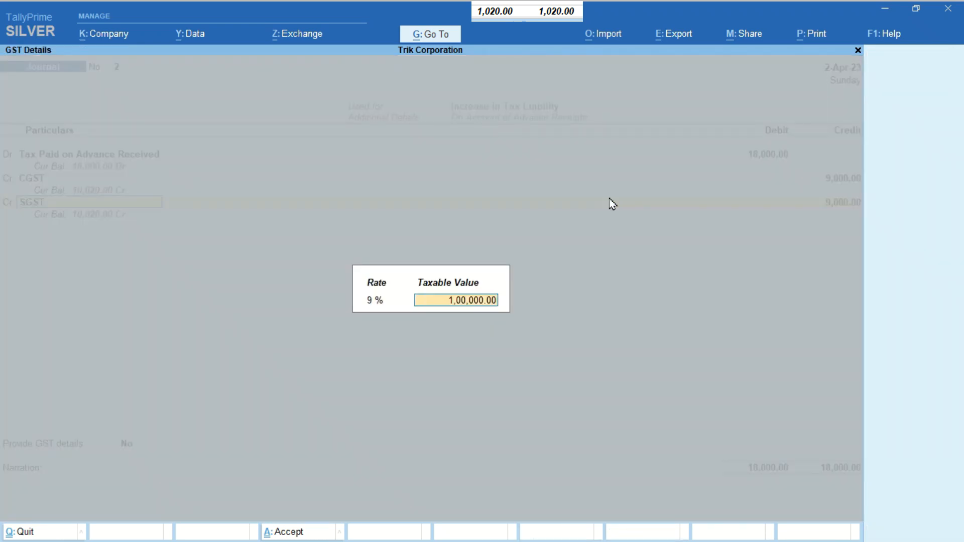
key(Return)
key(Return)
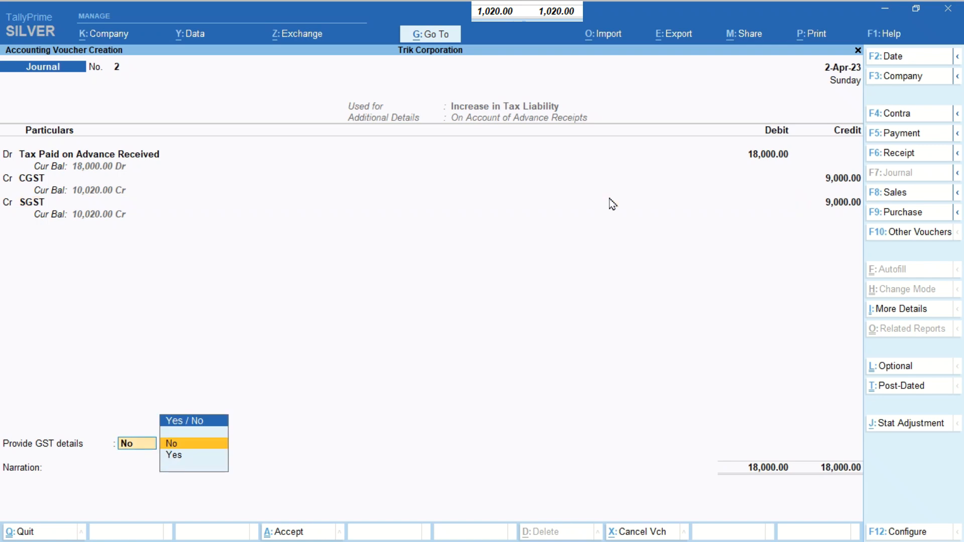
Step: Provide the journal's GST details with Joshi Electricals as the party and save the voucher without adding a narration
key(Down)
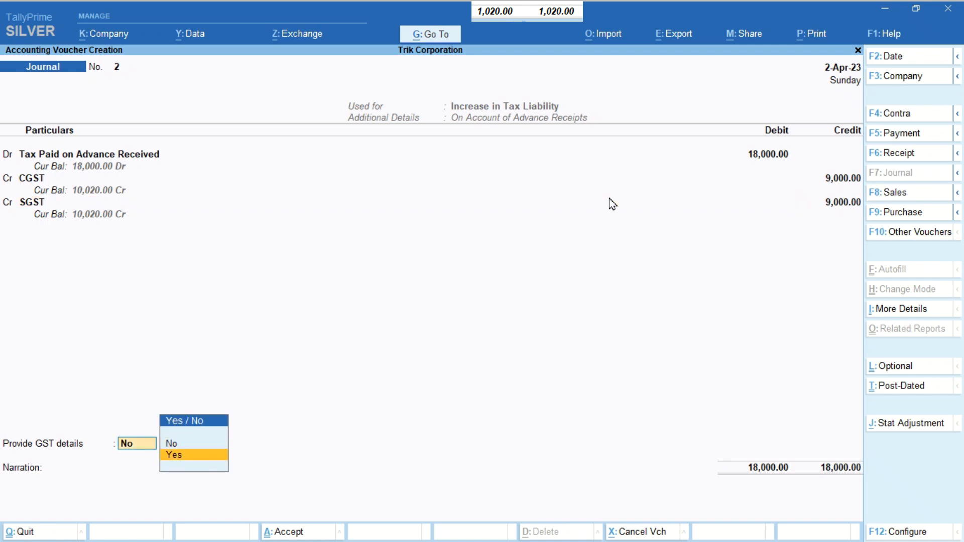
key(Return)
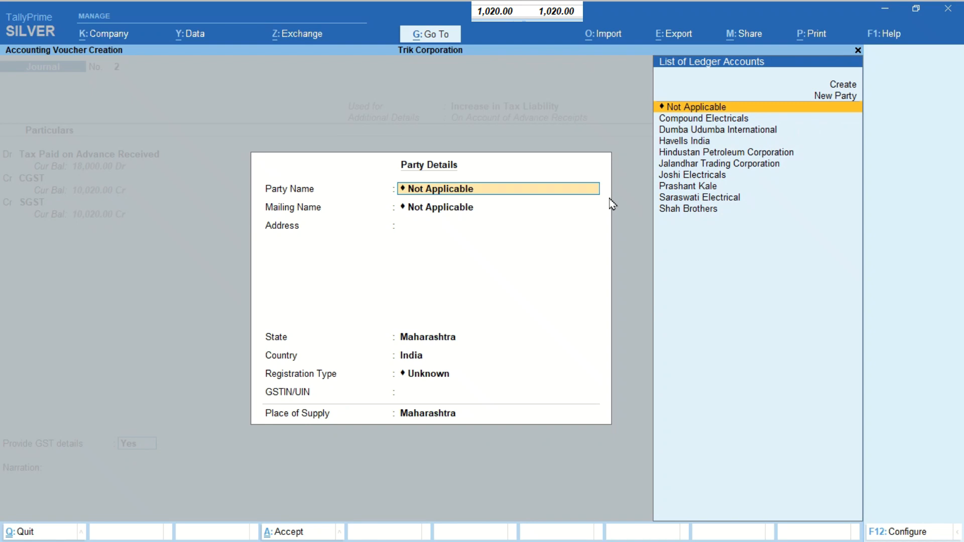
key(Down)
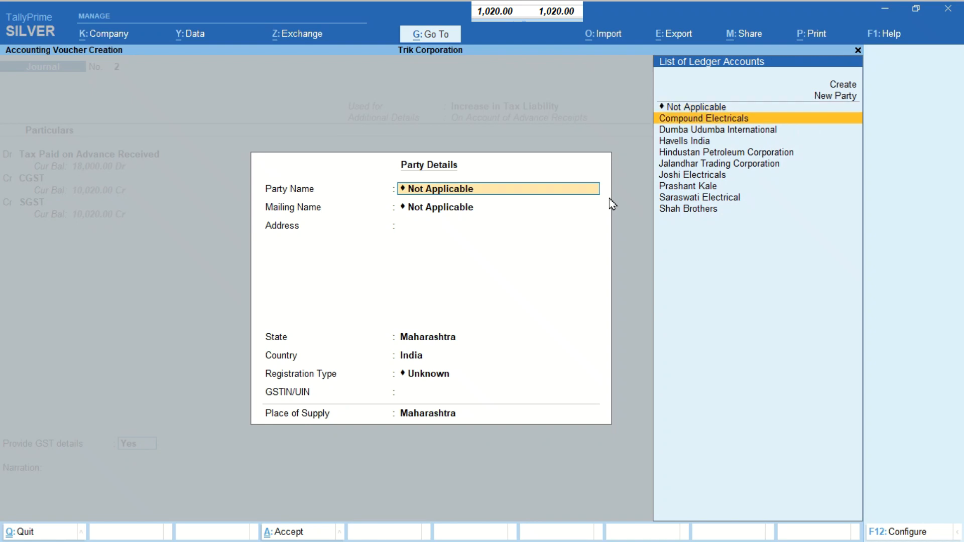
key(Down)
key(Down)
key(Down)
key(Down)
key(Down)
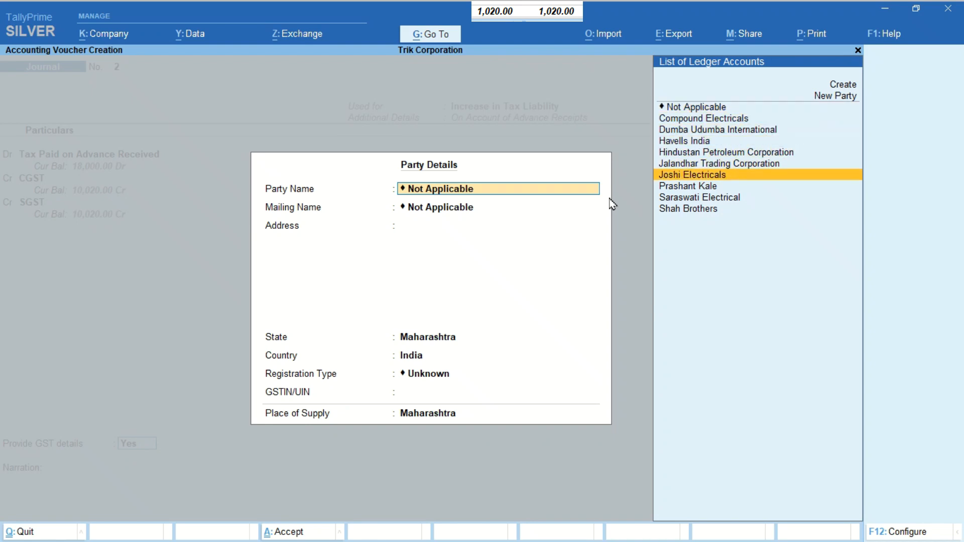
key(Return)
key(Return)
key(Return)
key(Return)
key(Return)
key(Return)
key(Return)
key(Return)
key(Return)
key(Return)
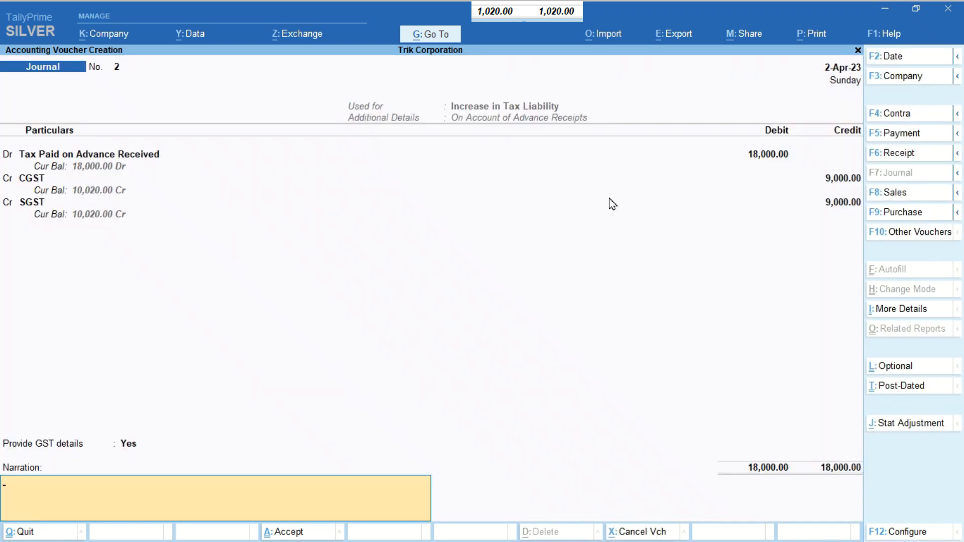
key(Return)
key(Return)
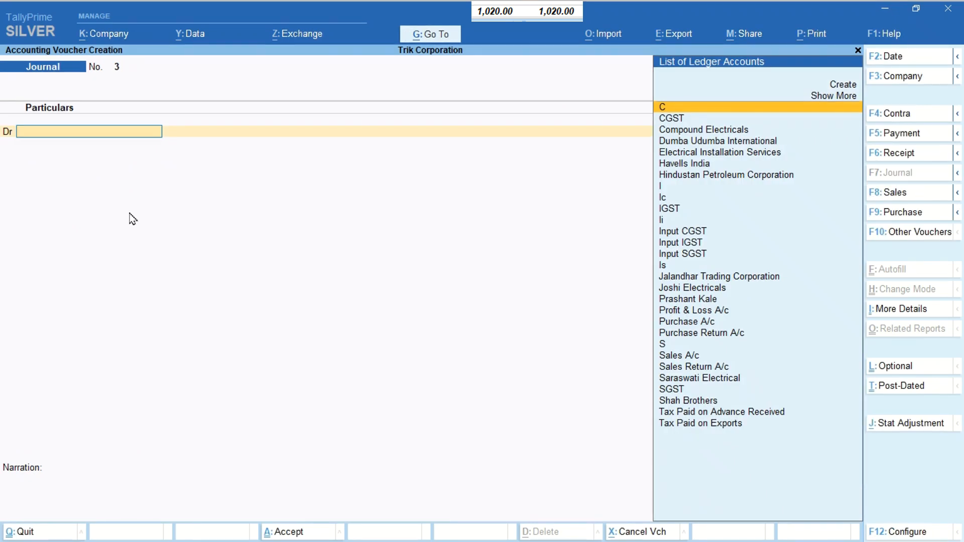
Step: Return to the CGST ledger vouchers and examine the Tax Paid on Advance Received journal entry and the closing balance
key(ctrl+q)
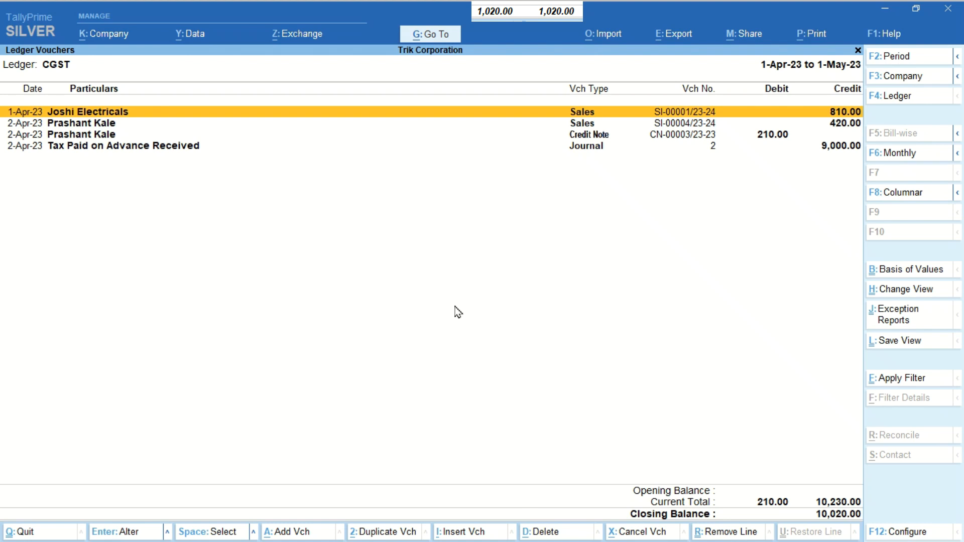
key(Down)
key(Down)
key(Down)
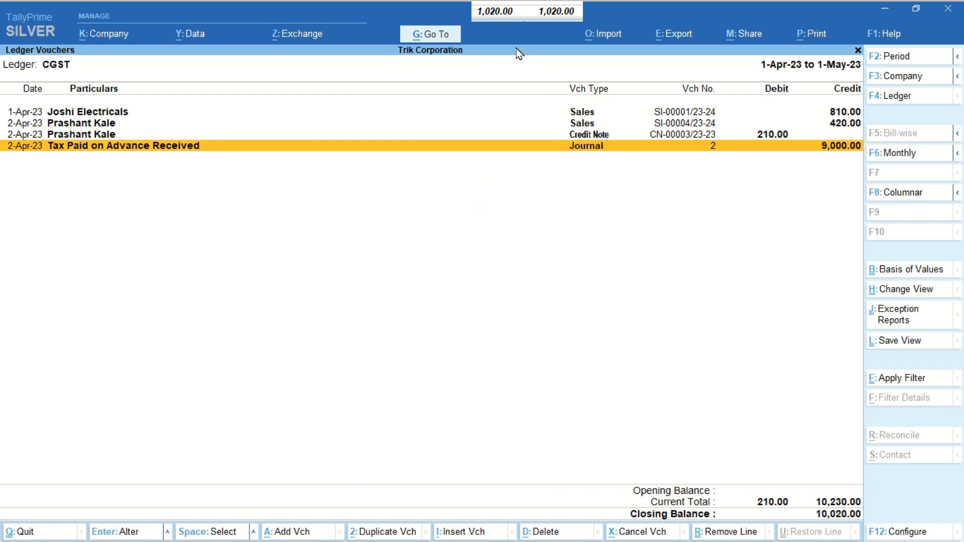
key(ctrl)
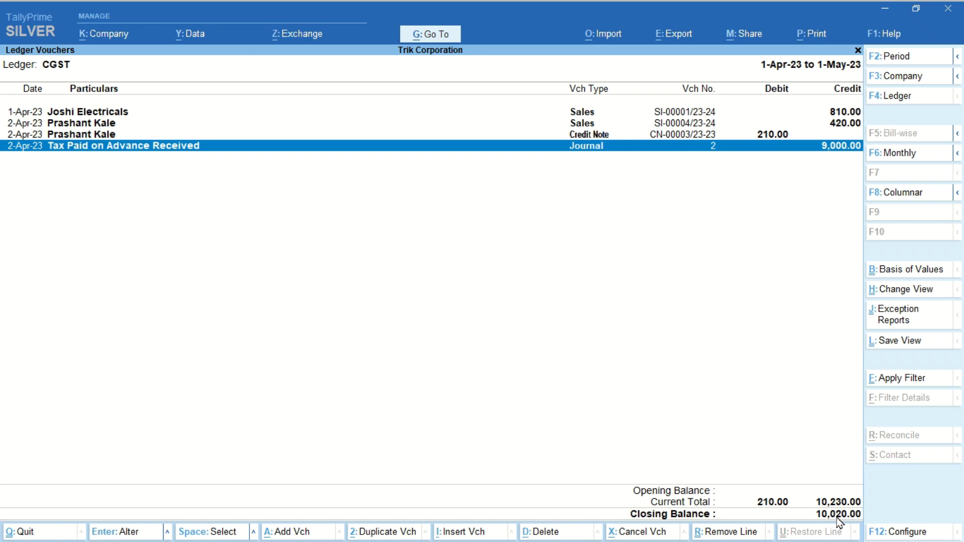
Step: Leave the CGST ledger report and the account books, returning to the Gateway of Tally
key(Escape)
key(Escape)
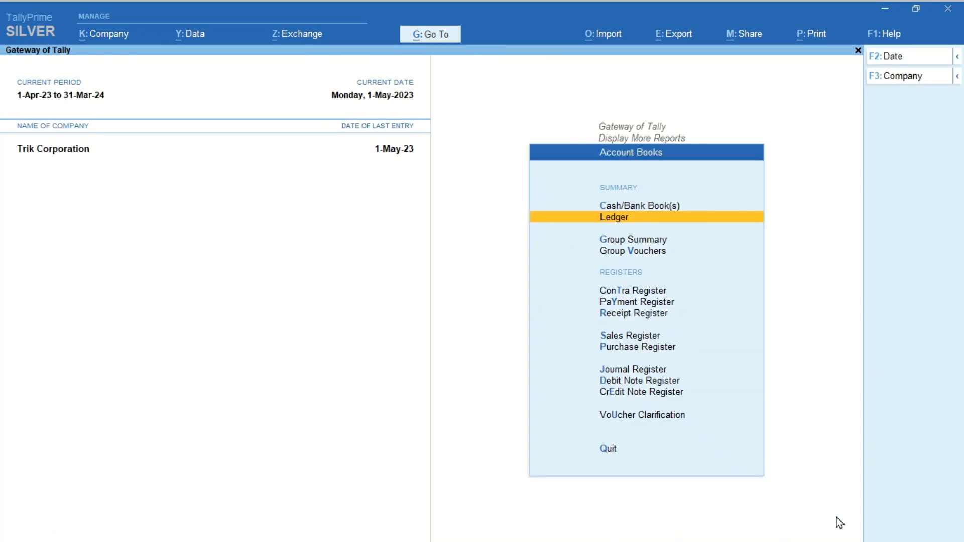
key(Escape)
key(Escape)
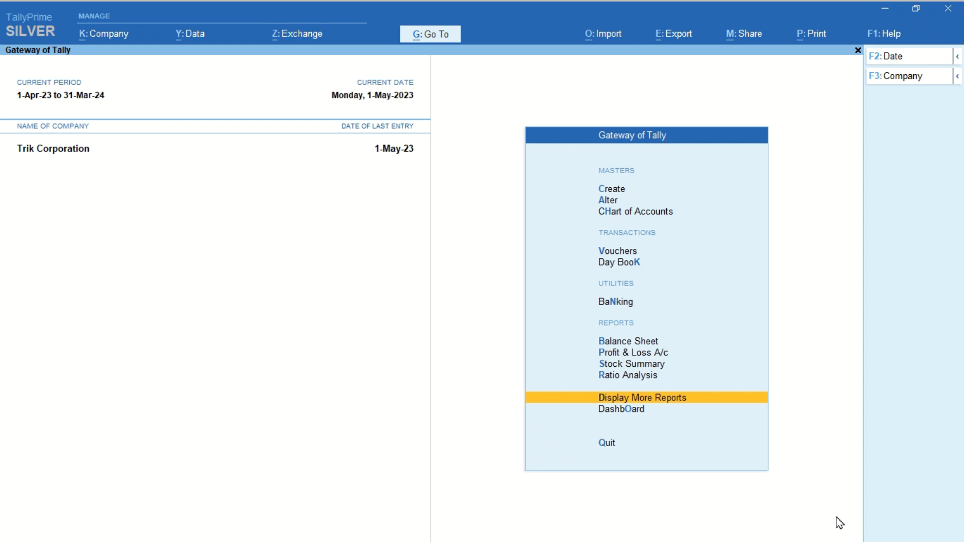
Step: Open the Outstanding Advance Receipts report from the other GST reports
key(Return)
key(Up)
key(Up)
key(Up)
key(Up)
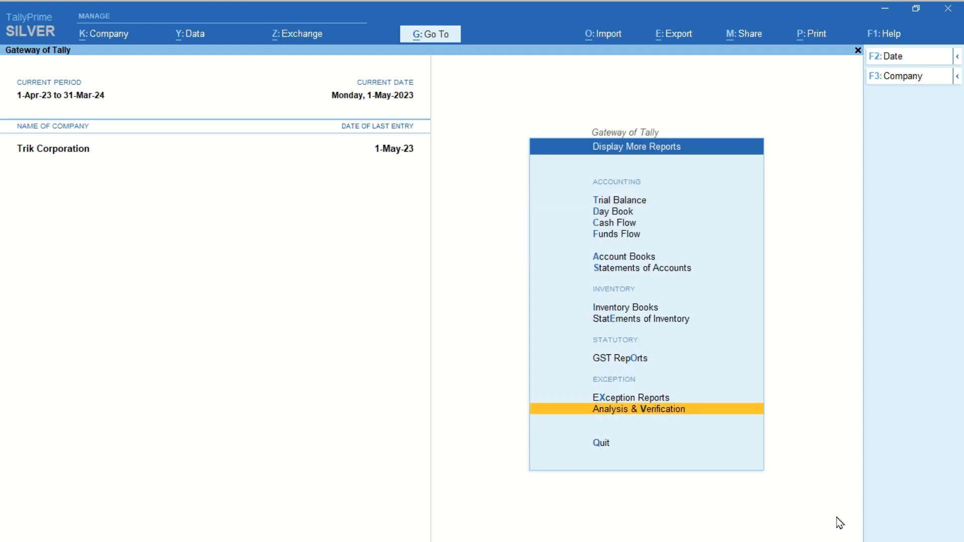
key(Return)
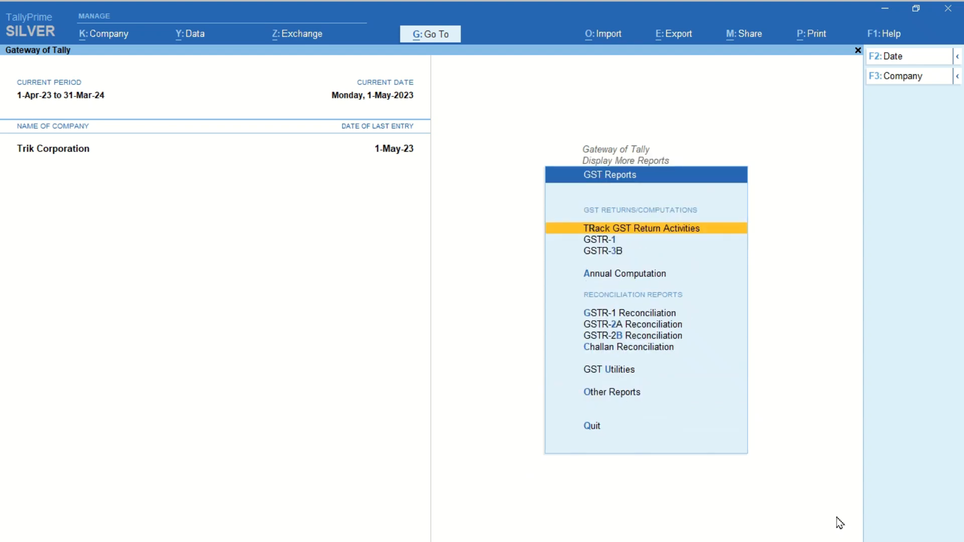
key(Up)
key(Up)
key(Return)
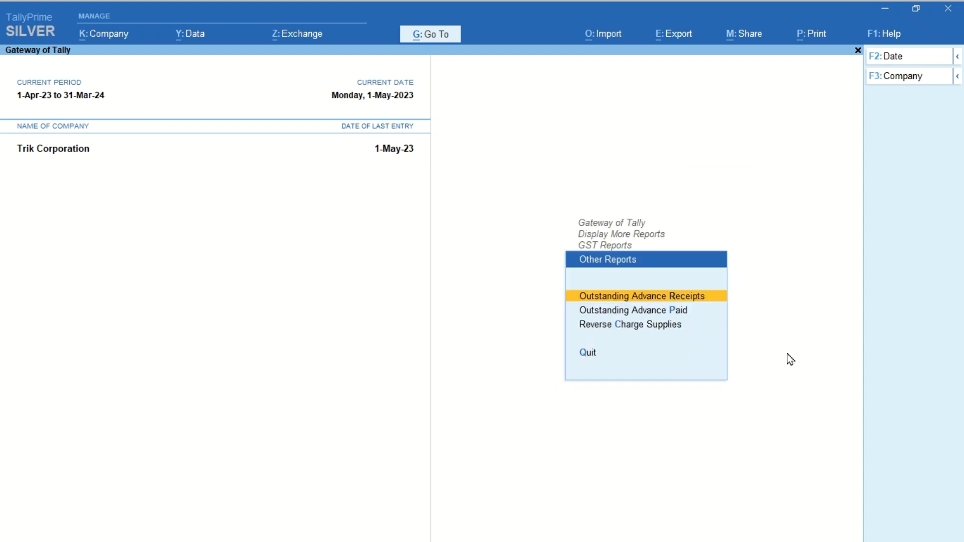
key(Return)
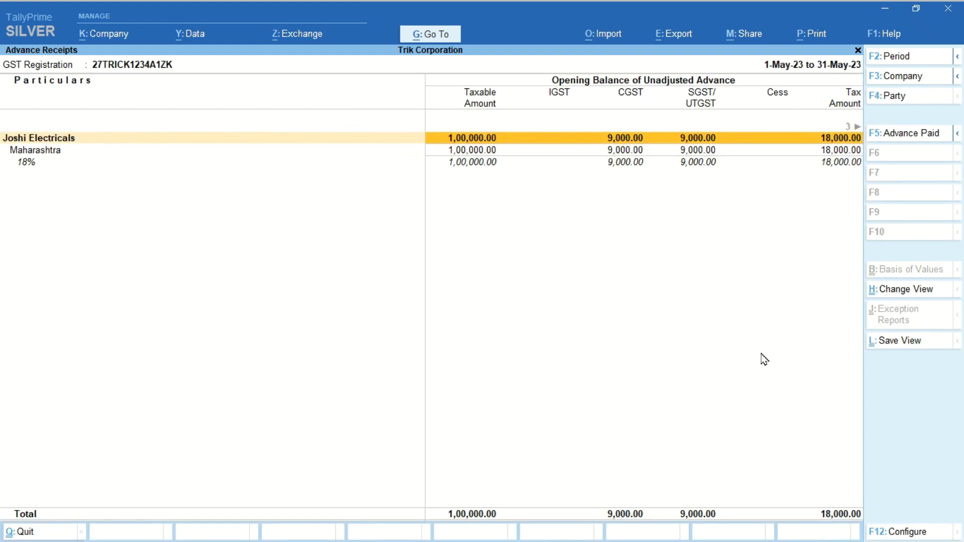
Step: Set the advance receipts report period to 1-4-2023 through 30-4-2023 and bring up the Total Advance Received columns
key(F2)
text(1-4)
key(Return)
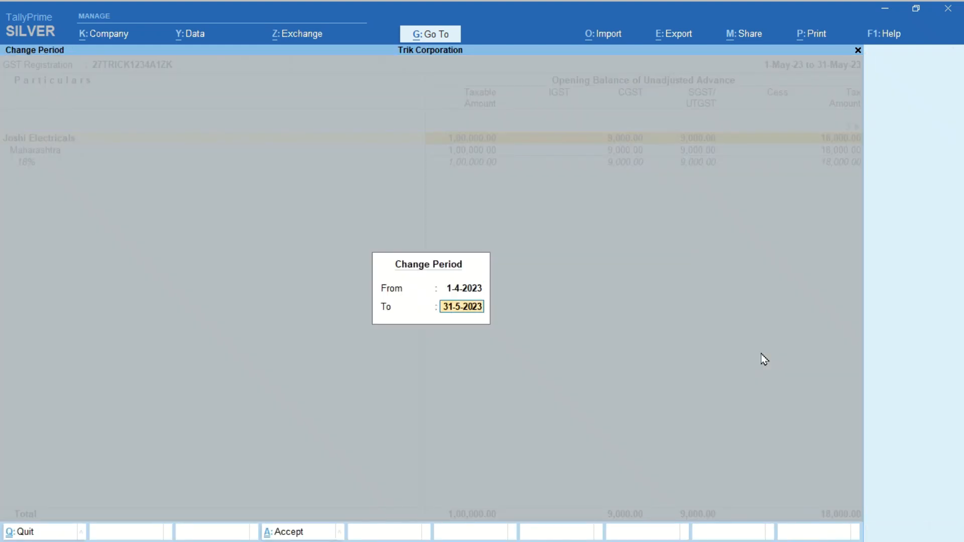
text(30-4)
key(Return)
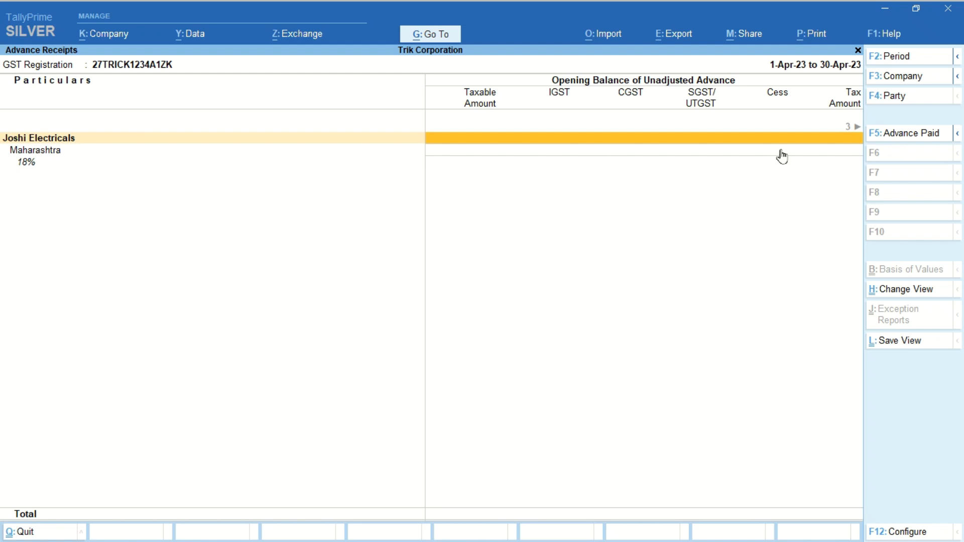
click(851, 130)
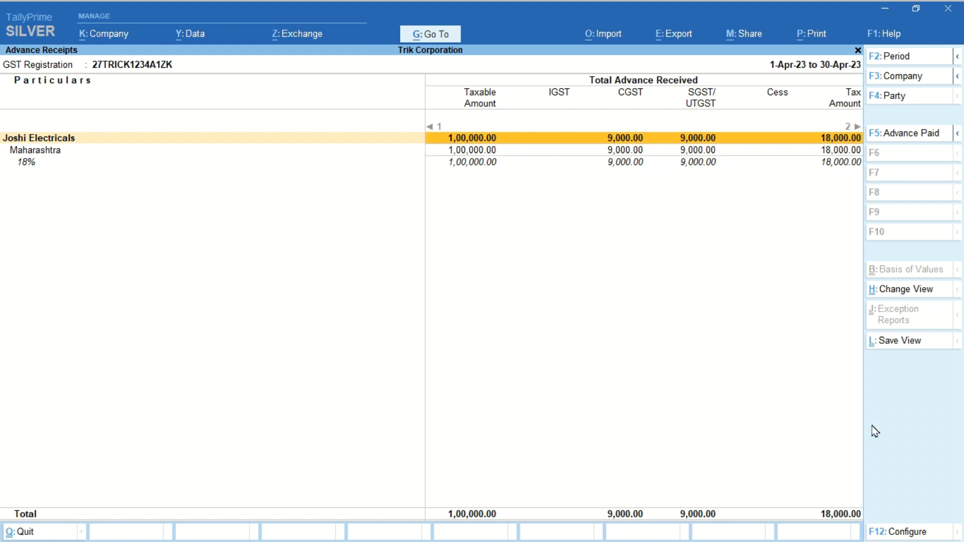
Step: Configure the report to show the advance amount, and review the Total Advance Received and Total Advance Adjusted columns
click(888, 534)
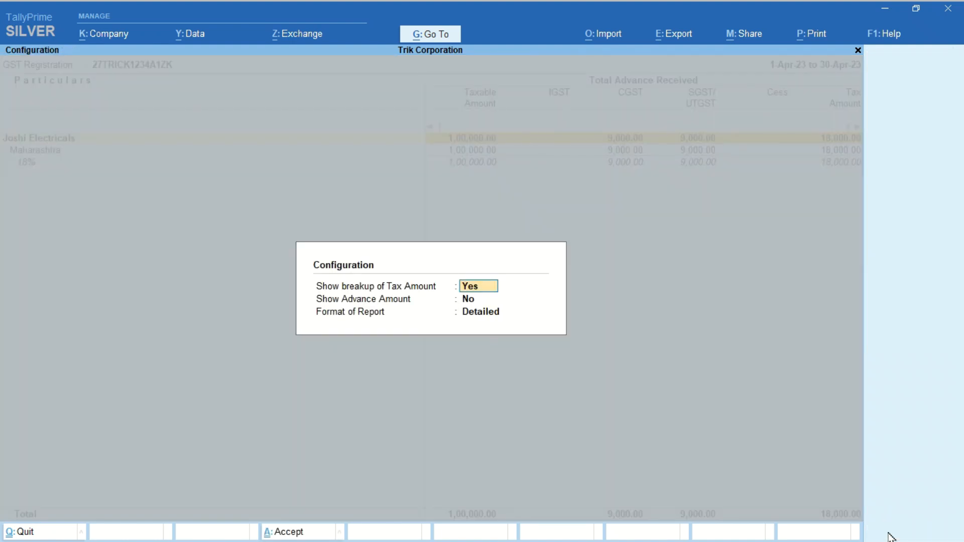
key(Return)
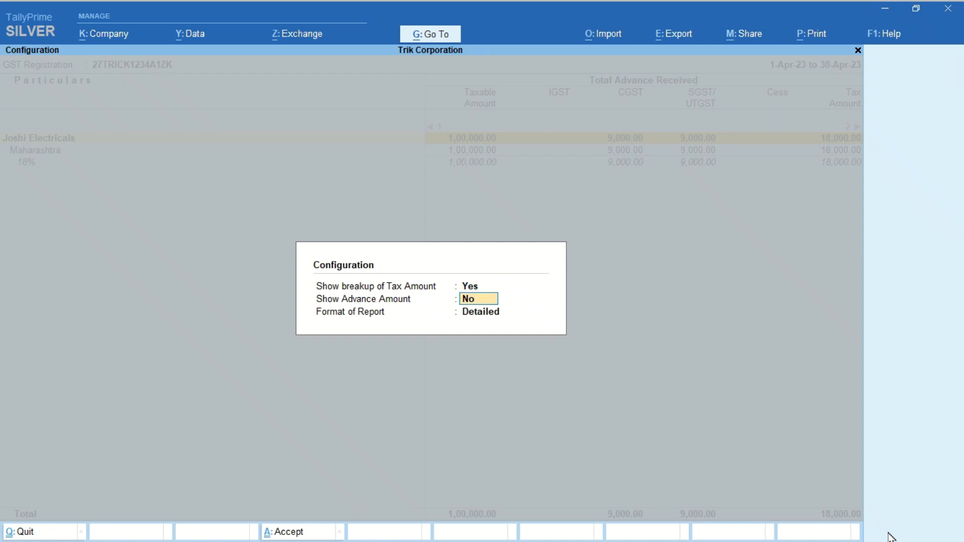
text(y)
key(ctrl+a)
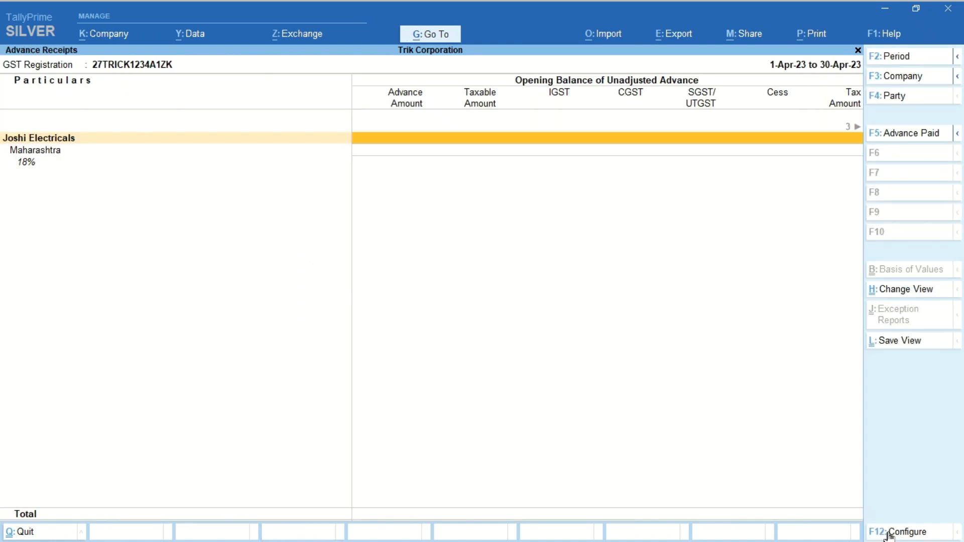
key(Right)
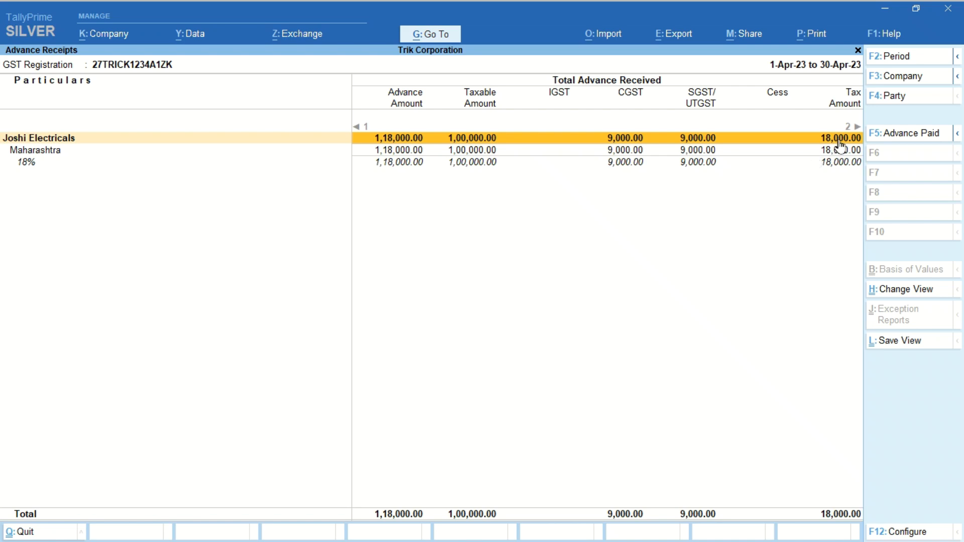
key(Right)
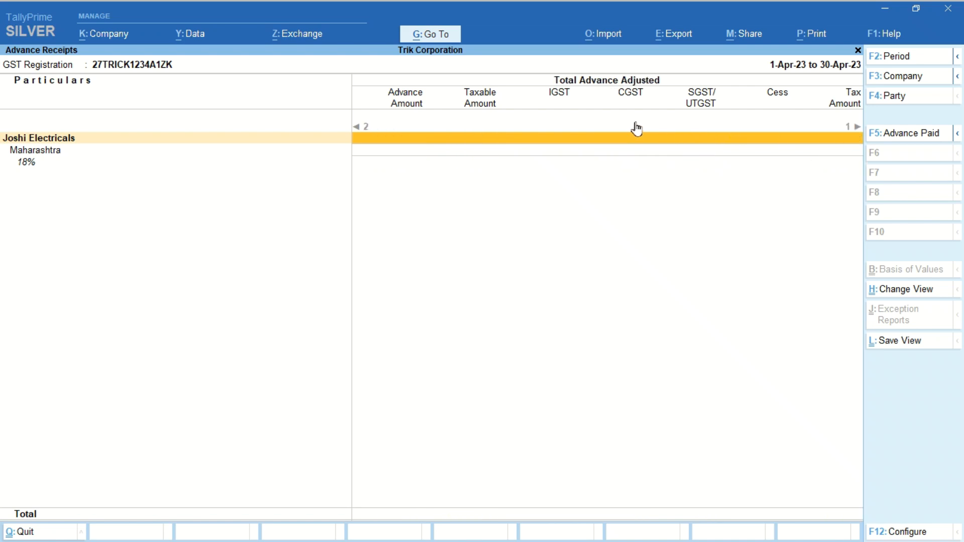